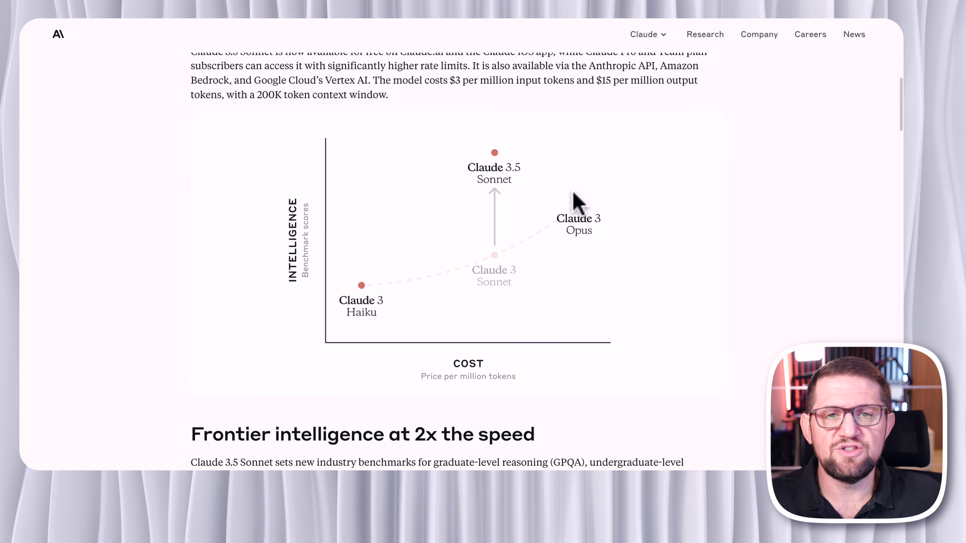
- Scroll down past the cost chart to the 'Frontier intelligence at 2x the speed' section
scroll(565, 274, down, 8)
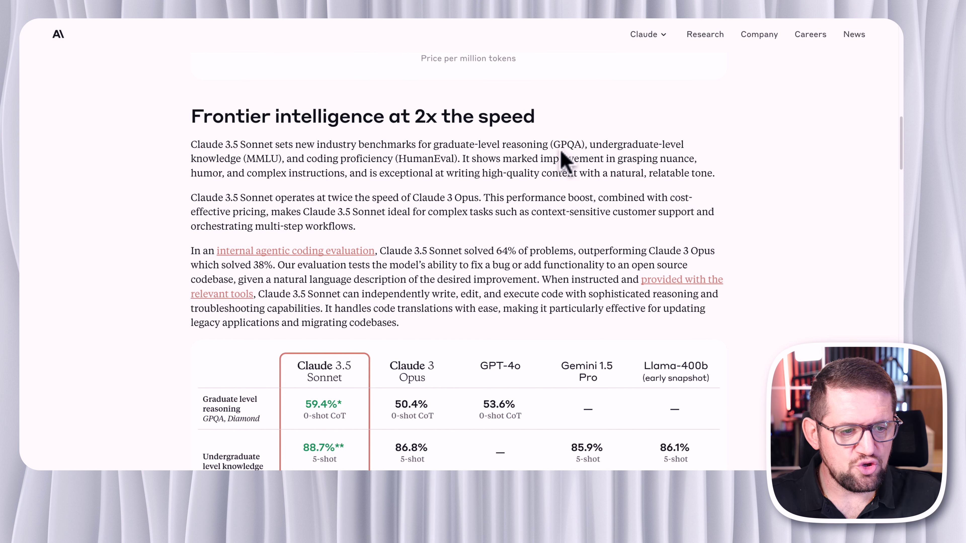
- Scroll down to the agentic coding paragraph (64% vs 38%) and the benchmark table header
scroll(403, 217, down, 2)
scroll(406, 221, down, 2)
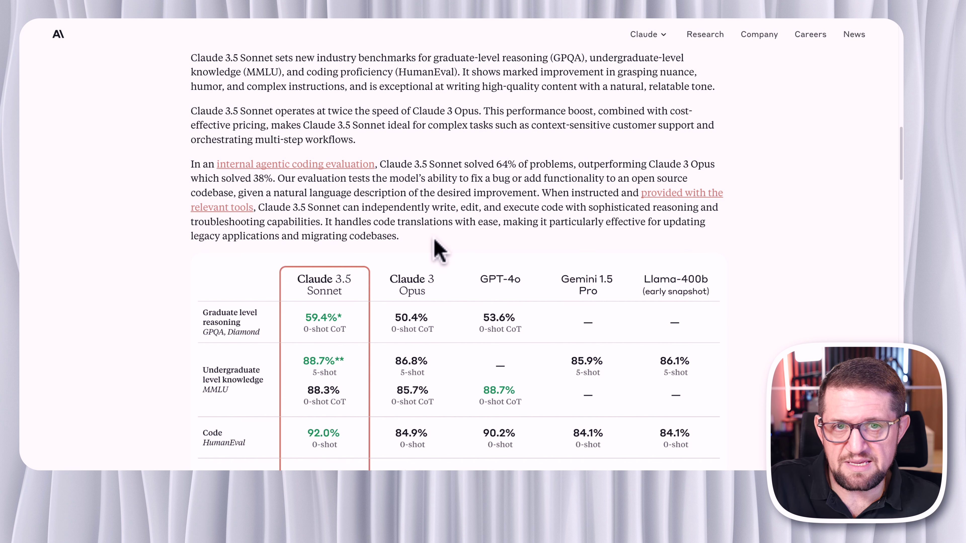
- Scroll to show the full benchmark table through GSM8K, including Sonnet's 92.0% on HumanEval
scroll(486, 225, up, 1)
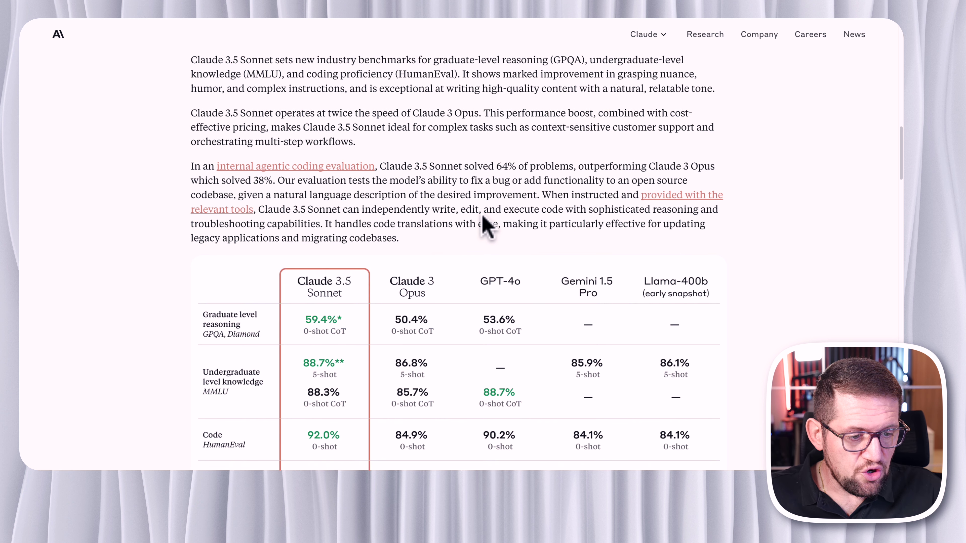
scroll(487, 225, down, 3)
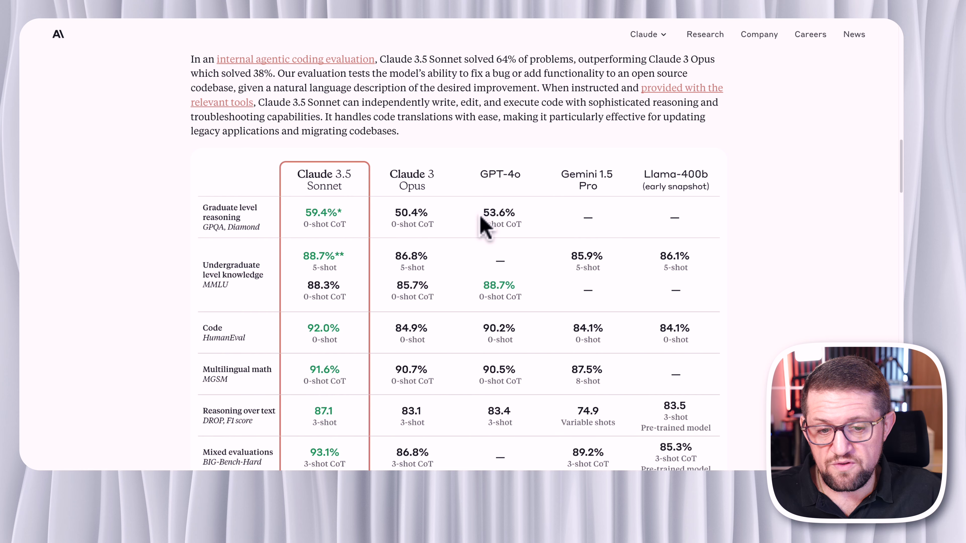
scroll(487, 227, down, 3)
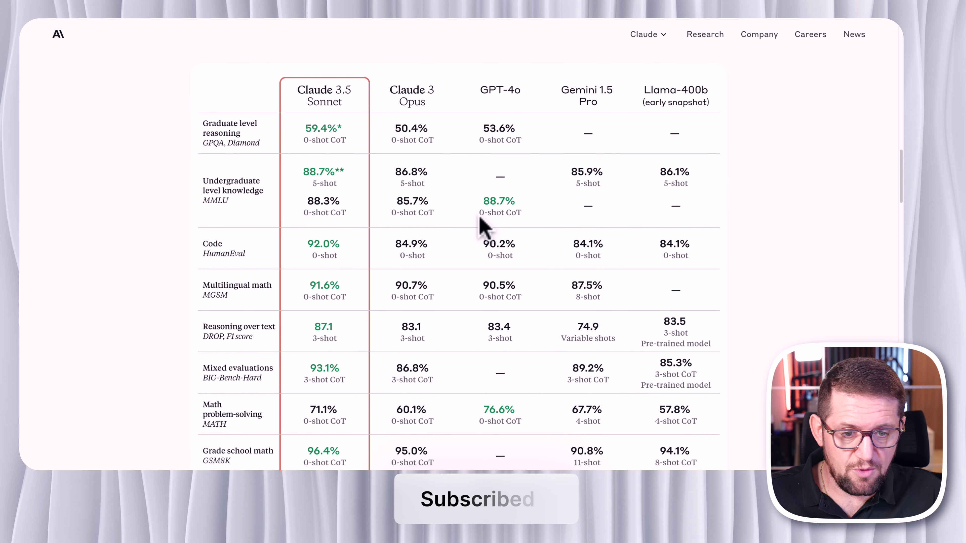
scroll(482, 222, down, 1)
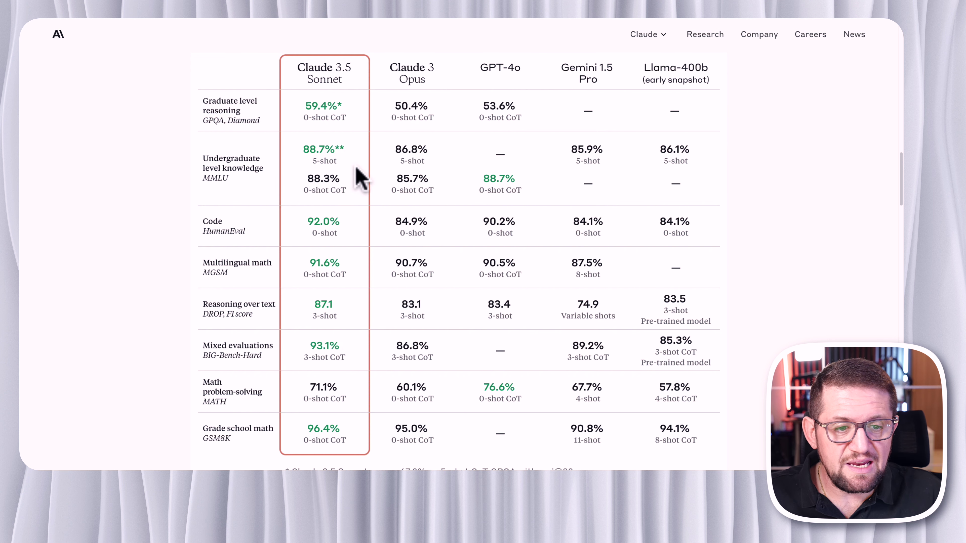
scroll(395, 165, down, 1)
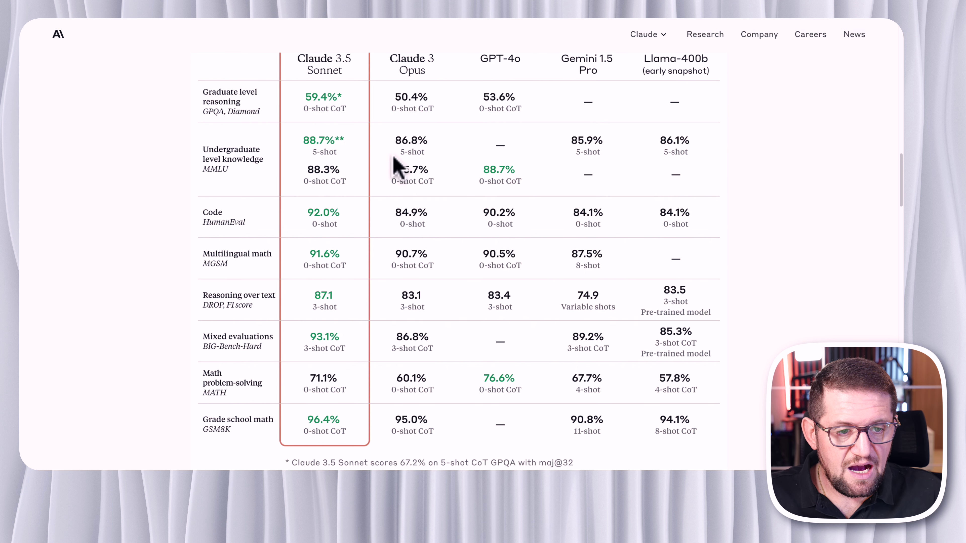
scroll(492, 156, up, 1)
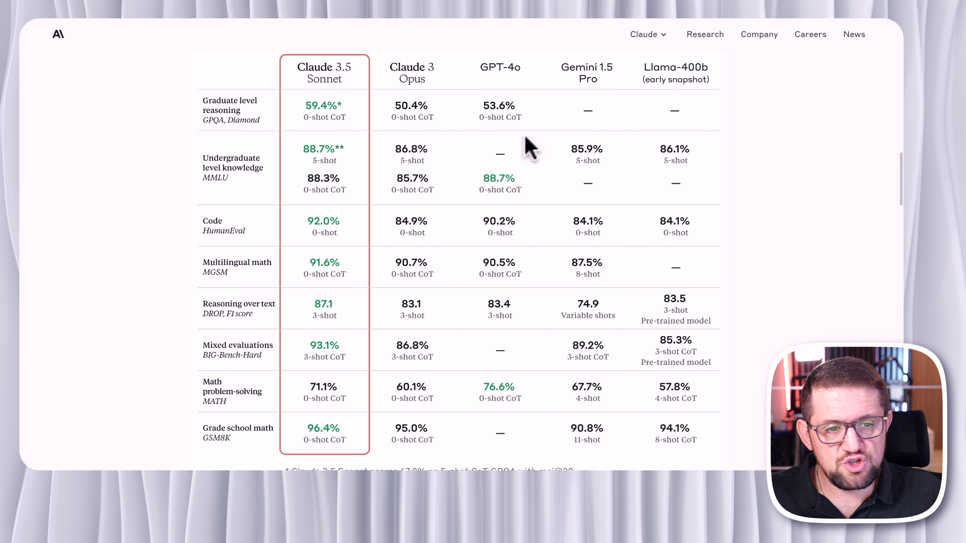
scroll(503, 148, down, 2)
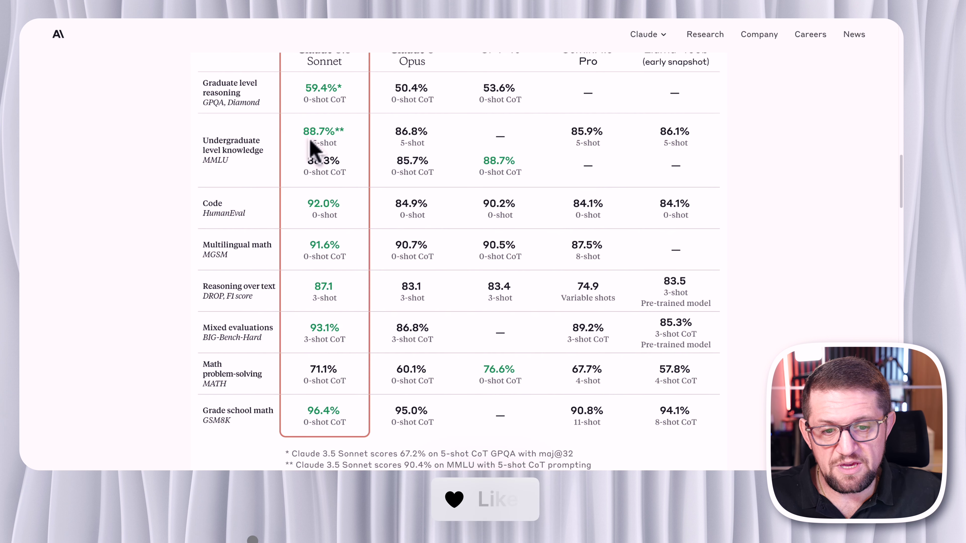
scroll(310, 141, up, 2)
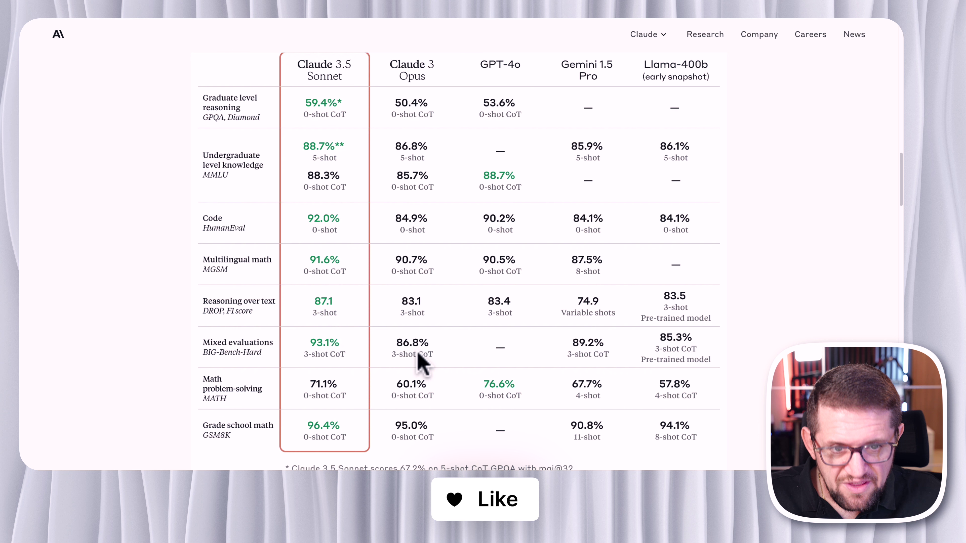
scroll(418, 305, up, 1)
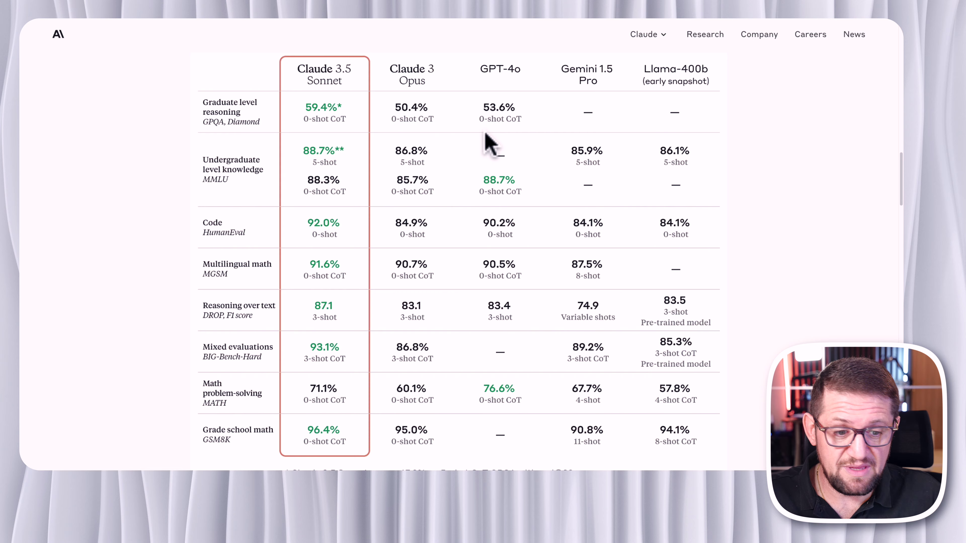
- Scroll past the vision video to the 'Artifacts—a new way to use Claude' section
scroll(488, 145, down, 10)
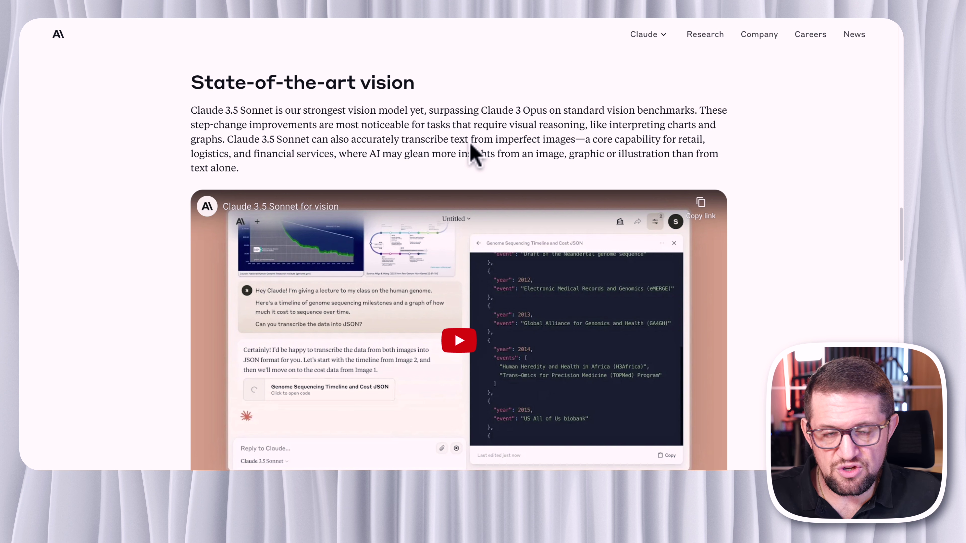
scroll(471, 154, down, 1)
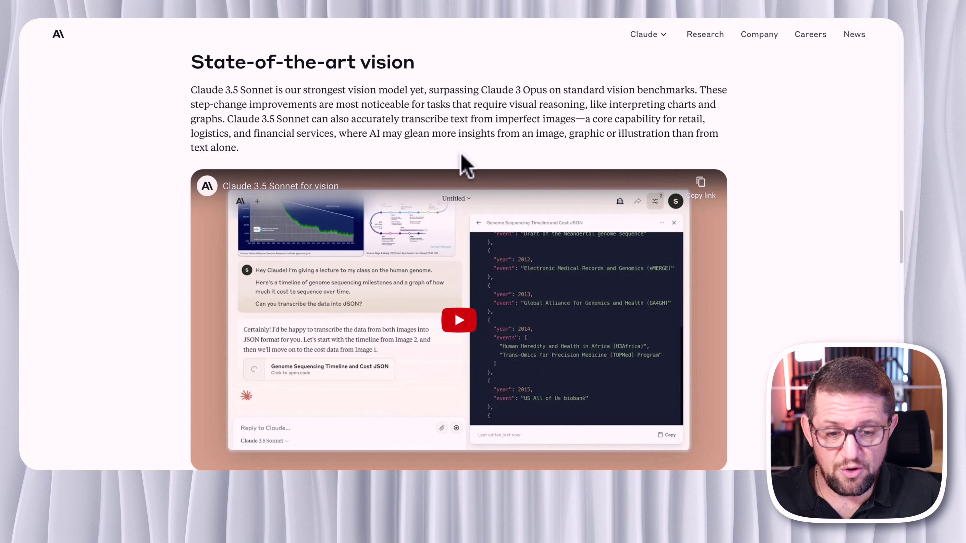
scroll(463, 166, down, 10)
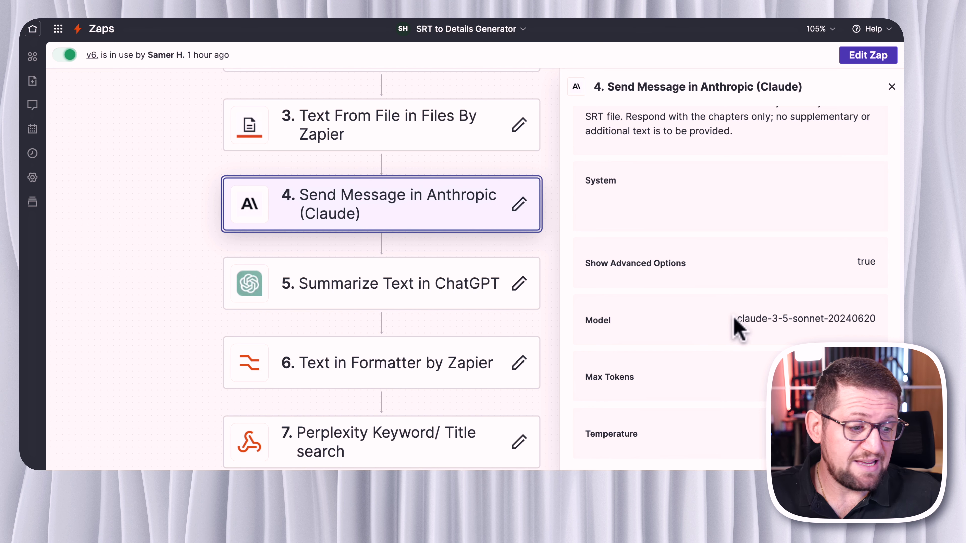
- Scroll through the chapter-generation prompt in the Zap's step 4 Claude panel
scroll(767, 229, up, 1)
scroll(767, 228, up, 15)
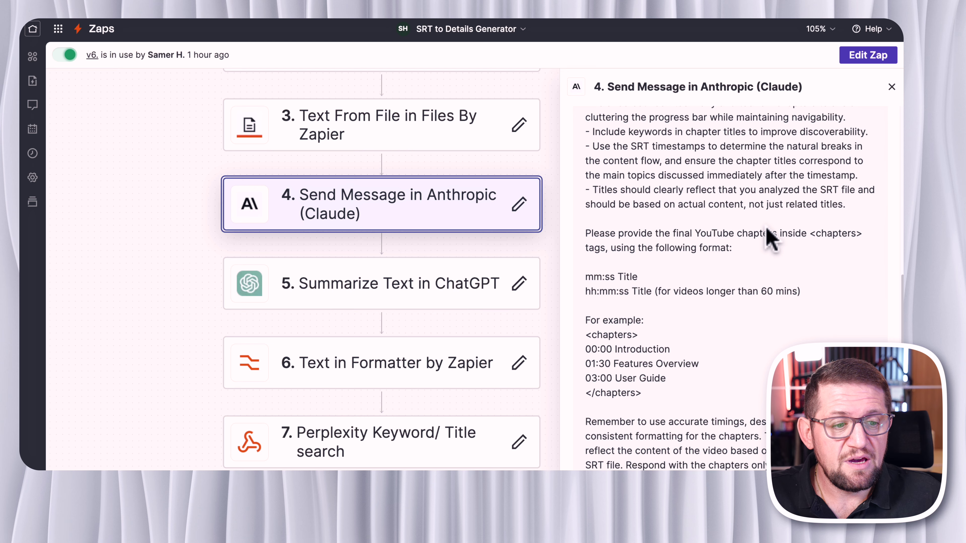
scroll(767, 232, up, 5)
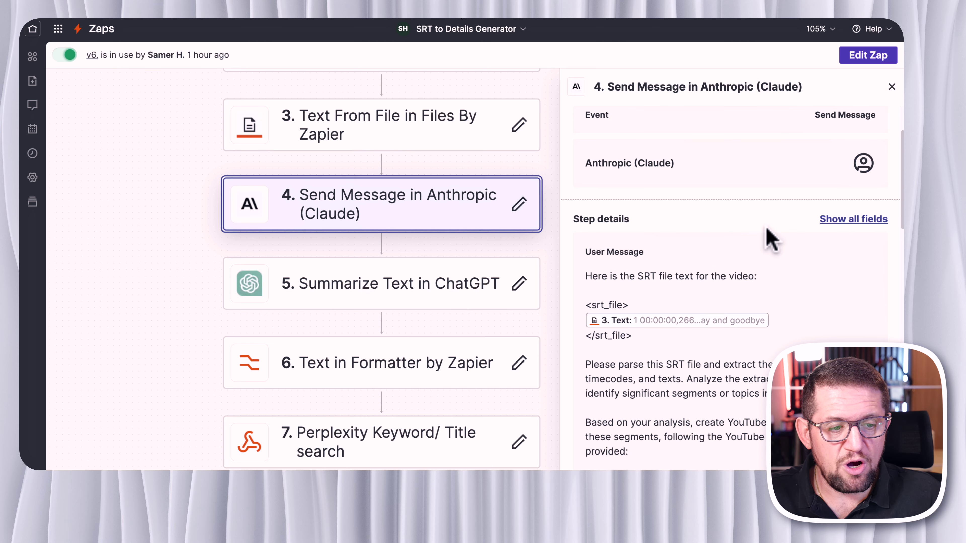
scroll(766, 233, down, 6)
scroll(772, 238, up, 4)
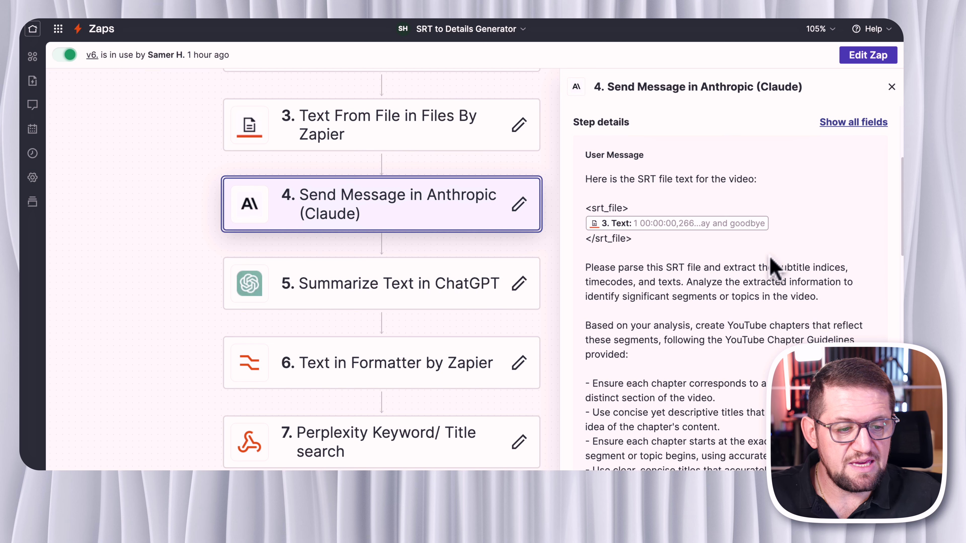
scroll(760, 278, down, 9)
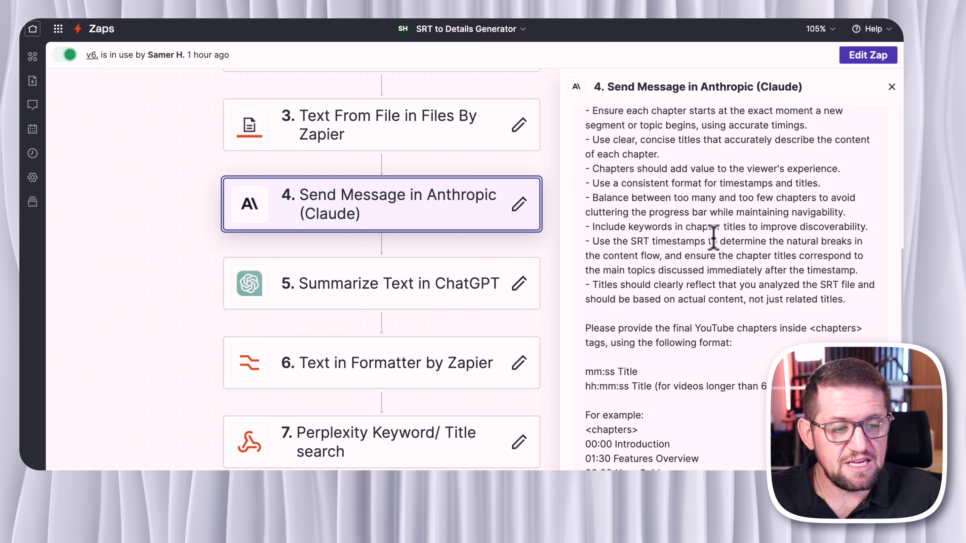
scroll(733, 233, down, 6)
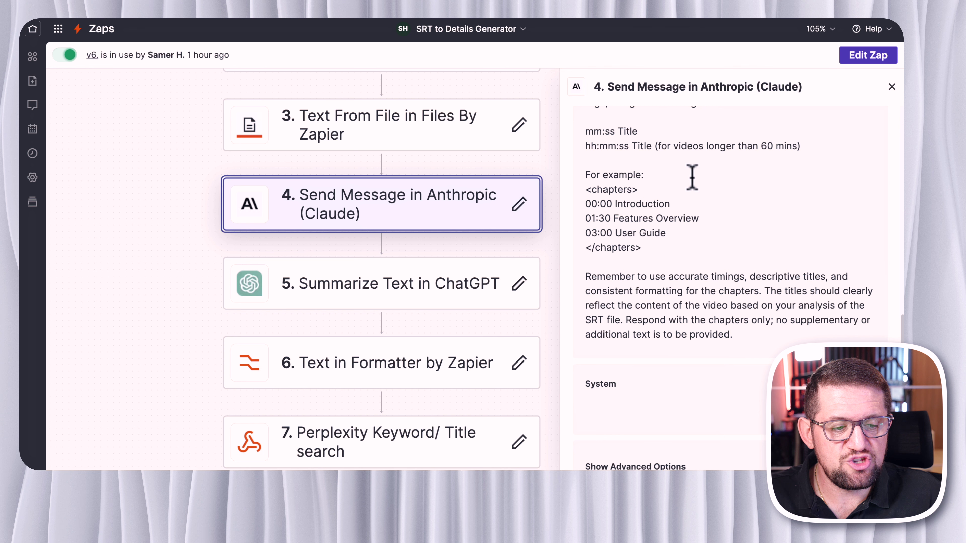
scroll(690, 223, down, 5)
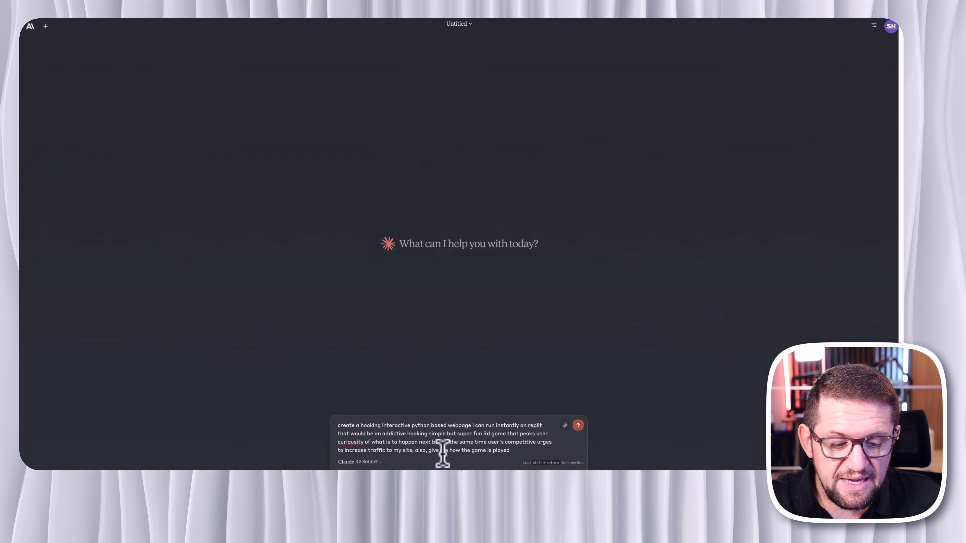
- Send Claude the request for an addictive, simple 3D Python game runnable on Replit
click(578, 429)
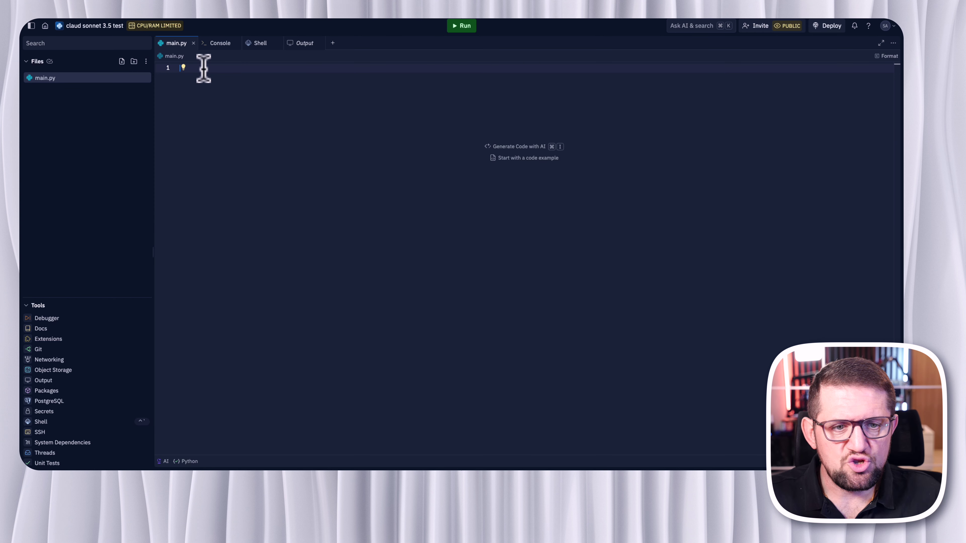
- Paste Claude's Pygame maze code into main.py, run it, and show the 3D Maze Runner output
key(super+v)
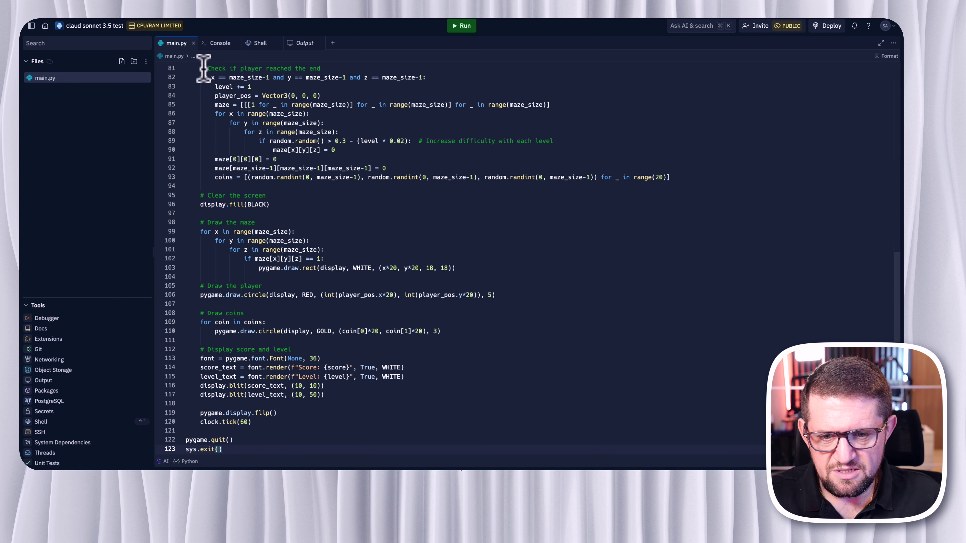
click(460, 31)
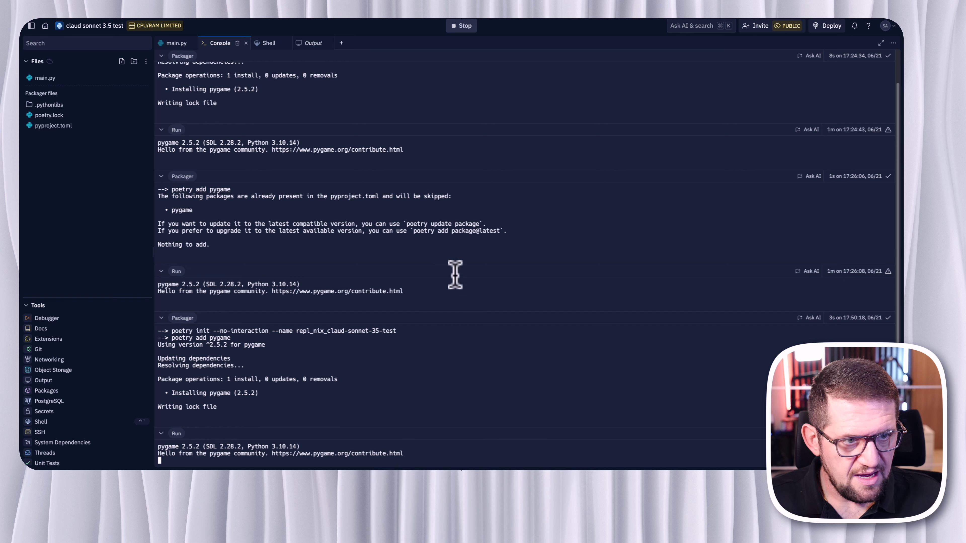
click(310, 44)
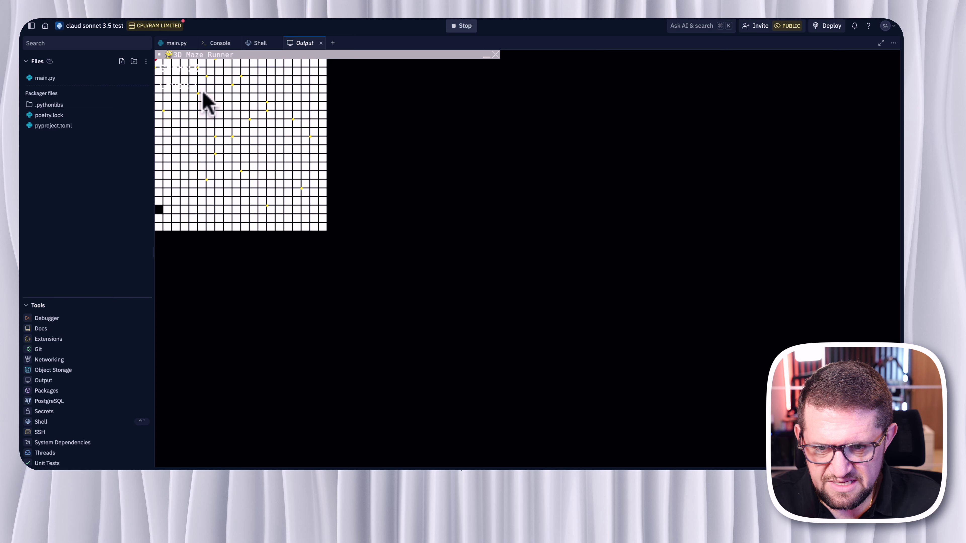
- Try playing the running maze game, which renders only as a flat 2D grid
click(170, 208)
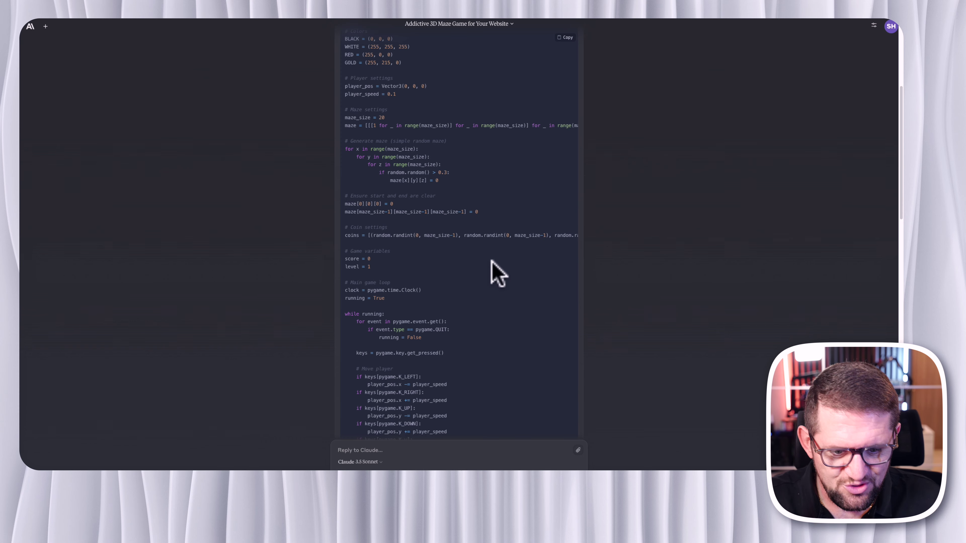
scroll(494, 289, down, 10)
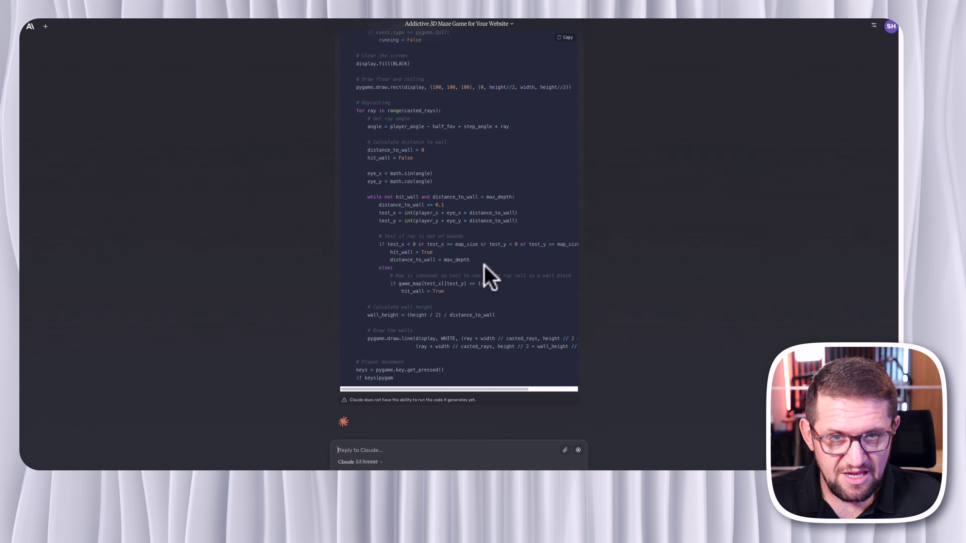
- Scroll back up to the 3D viewing question and the start of Claude's raycasting reply
scroll(224, 33, up, 15)
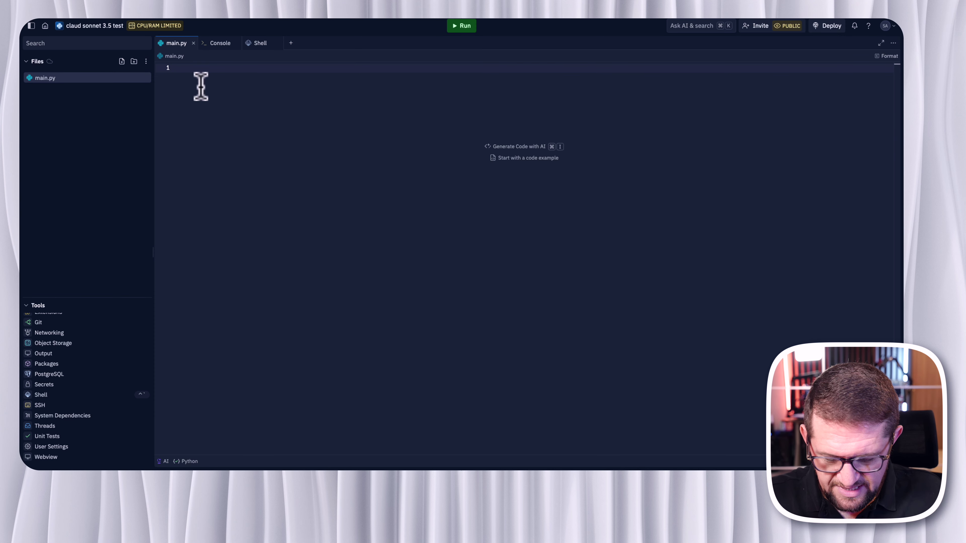
- Paste the raycasting code into main.py and run it to get the first-person corridor view
key(super+v)
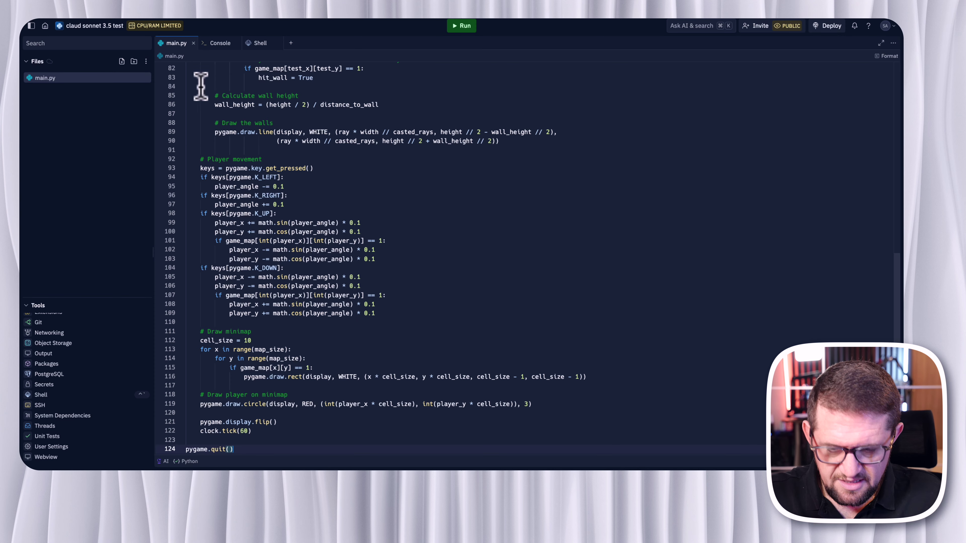
click(461, 27)
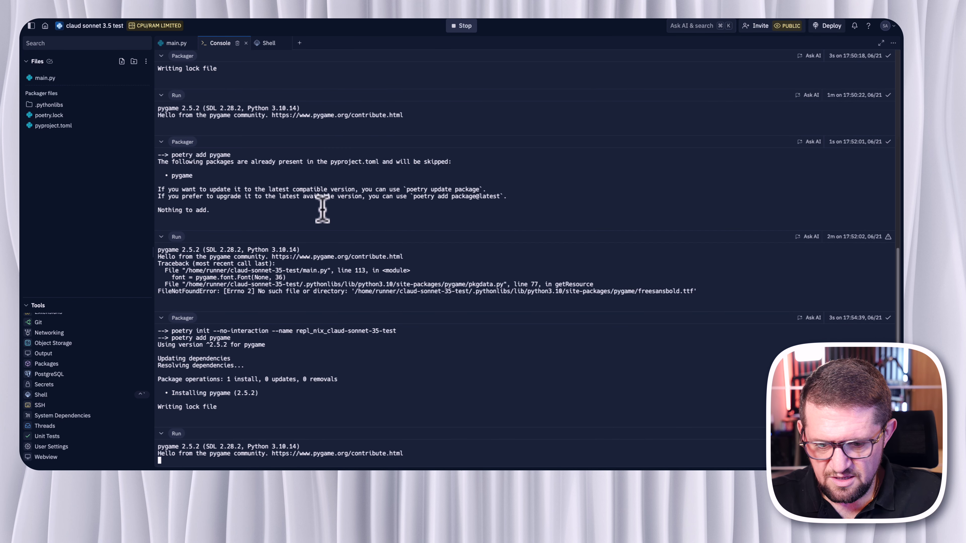
scroll(58, 335, up, 1)
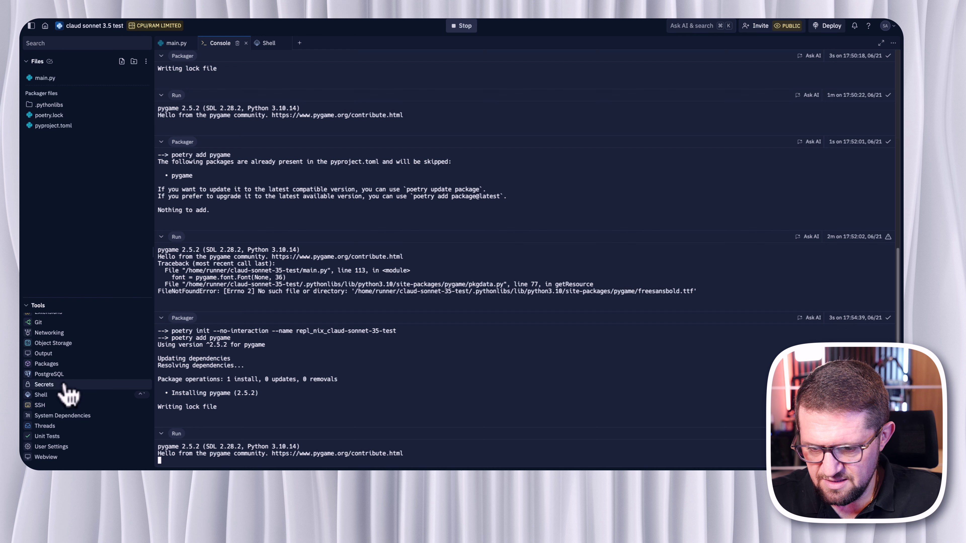
mouse_move(45, 388)
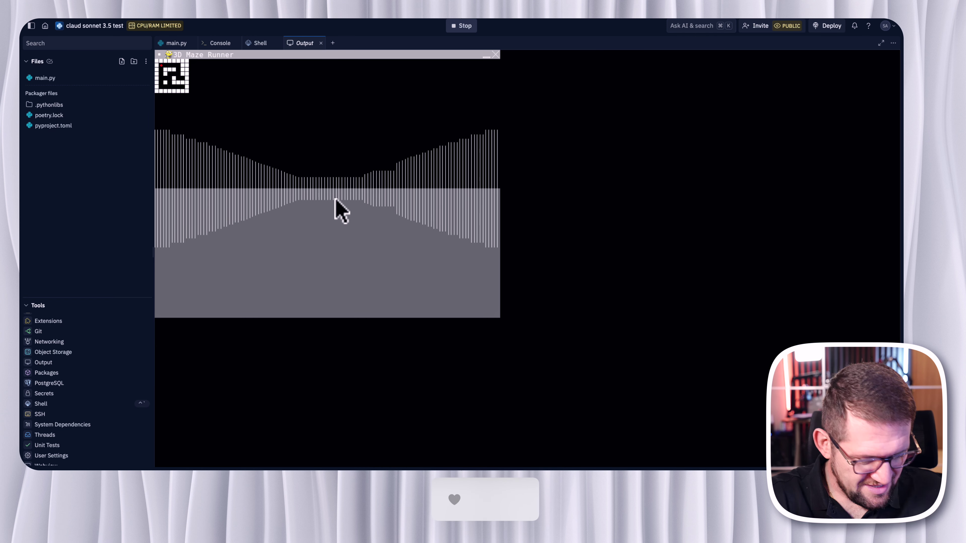
- Walk forward and turn right repeatedly to sweep the view around the maze walls
key(Up)
key(Up)
key(Up)
key(Up)
key(Up)
key(Right)
key(Right)
key(Right)
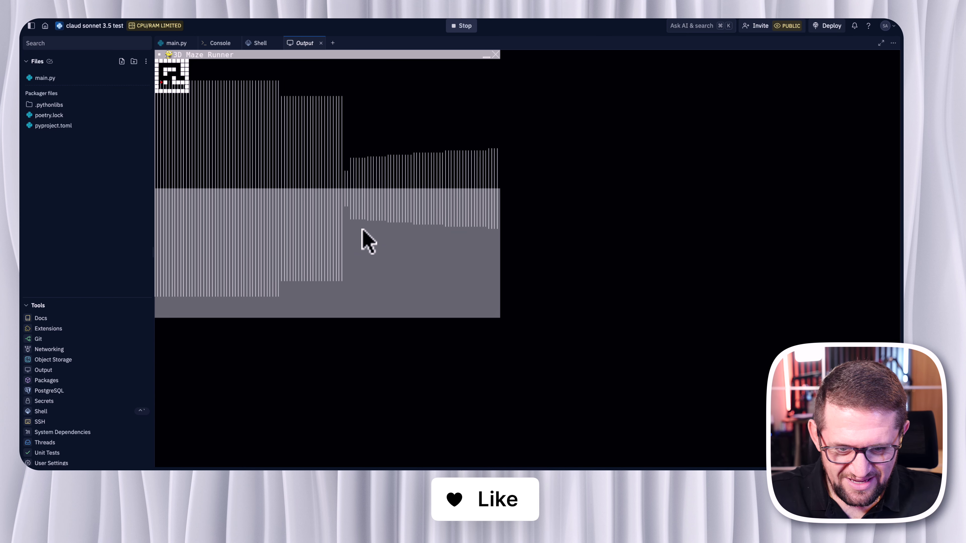
key(Right)
key(Right)
key(Up)
key(Up)
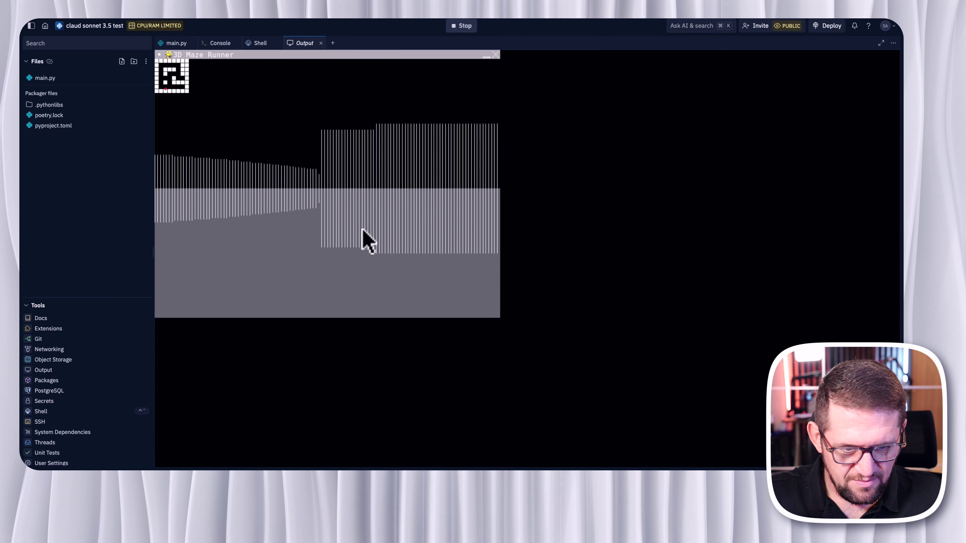
key(Right)
key(Right)
key(Up)
key(Up)
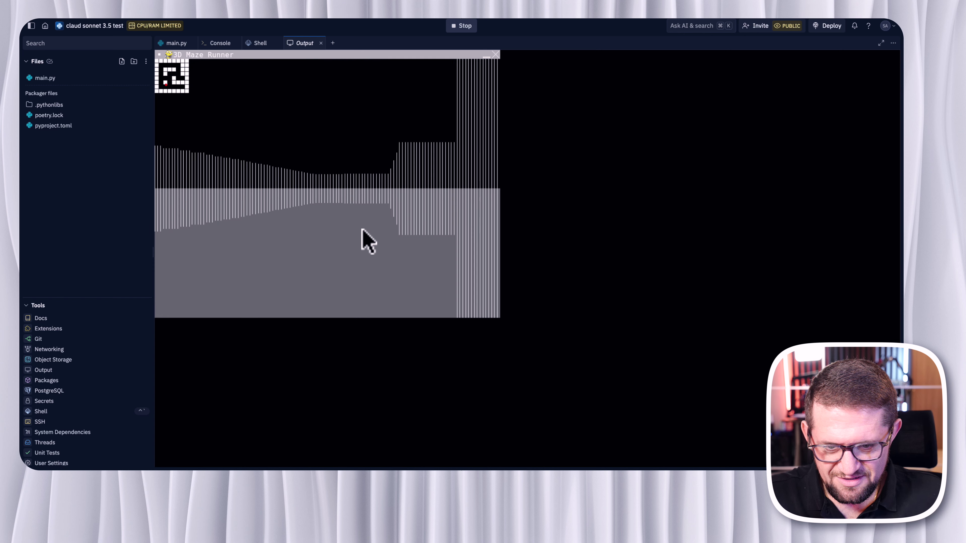
key(Right)
key(Right)
key(Up)
key(Up)
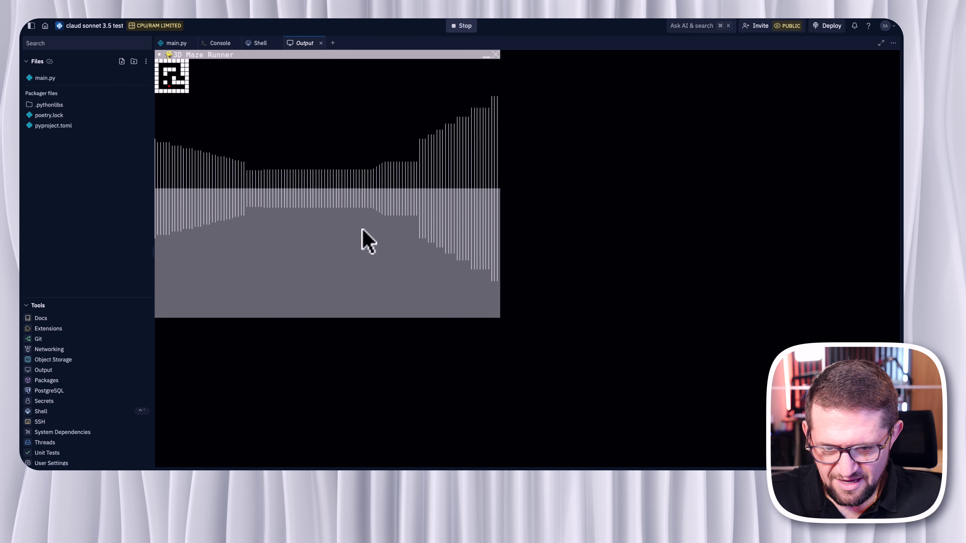
key(Right)
key(Right)
key(Up)
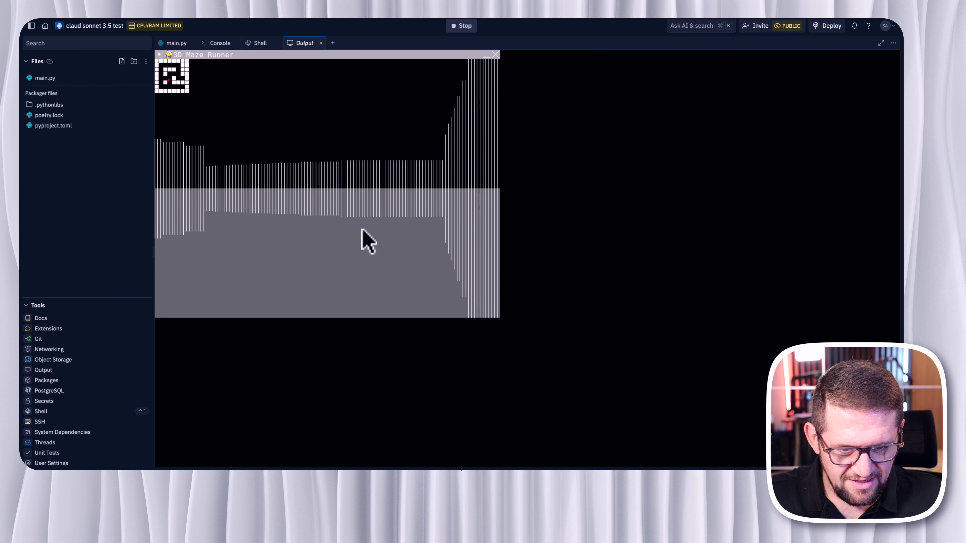
key(Right)
key(Right)
key(Right)
key(Right)
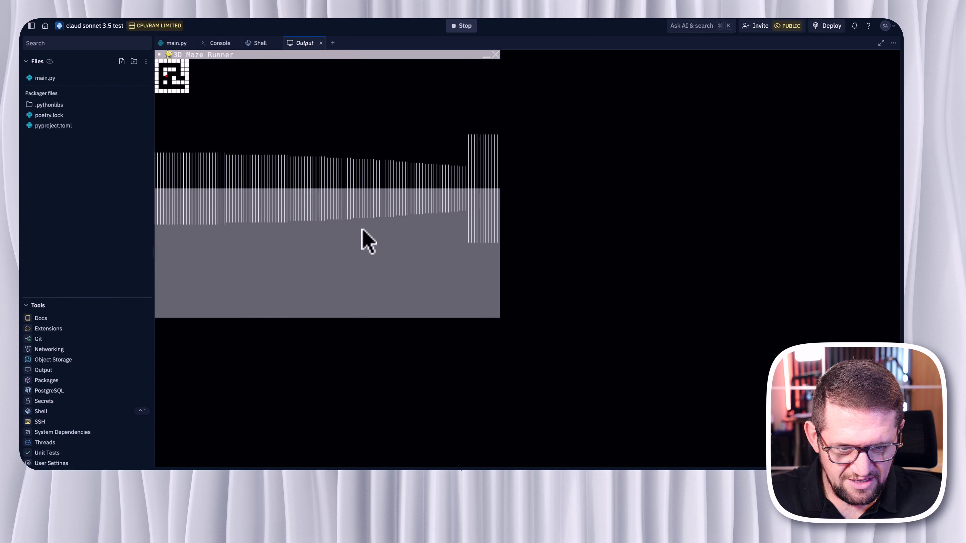
key(Right)
key(Right)
key(Right)
key(Right)
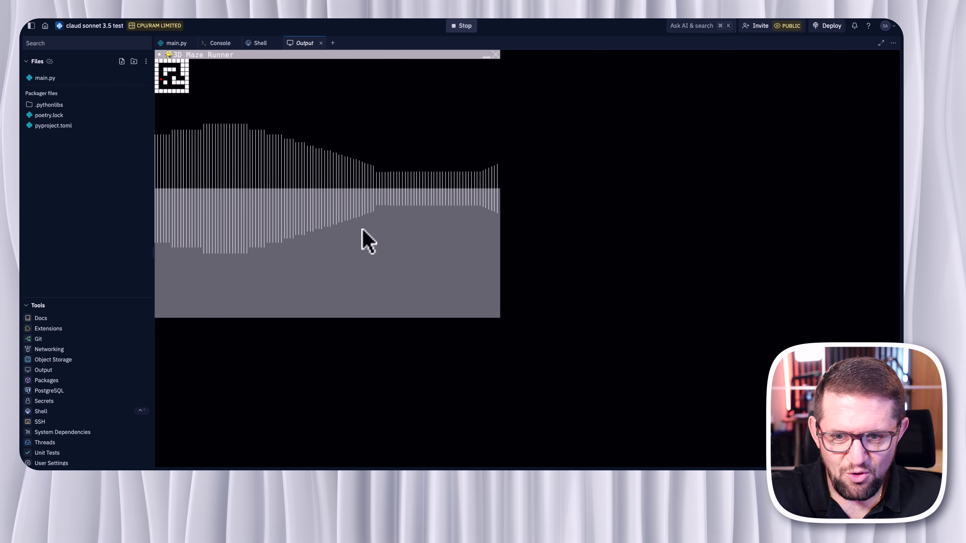
key(Right)
key(Right)
key(Right)
key(Right)
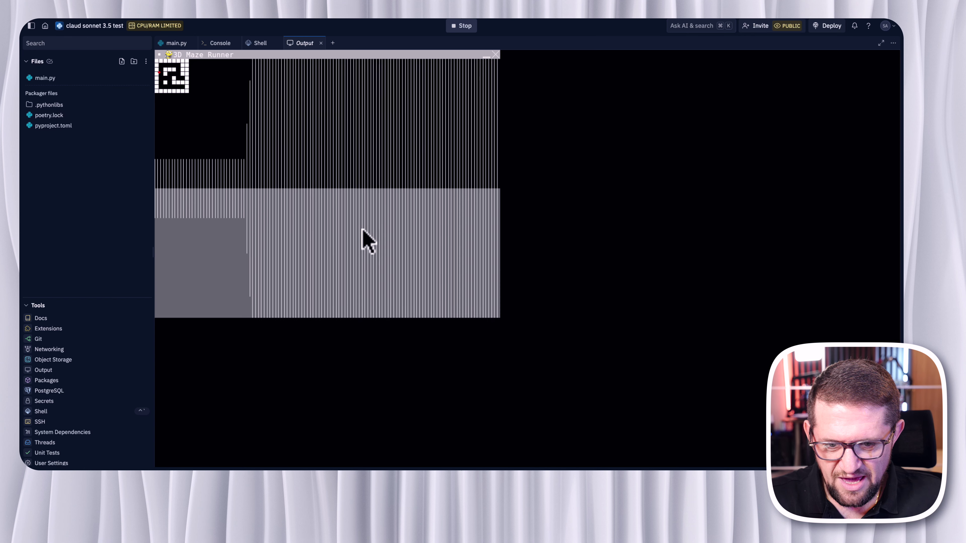
key(Right)
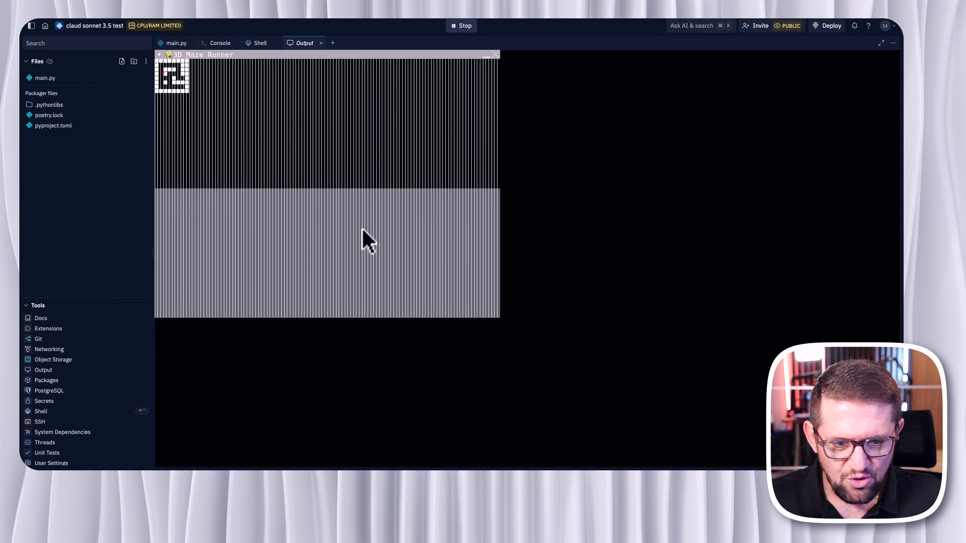
key(Right)
key(Right)
key(Right)
key(Right)
key(Right)
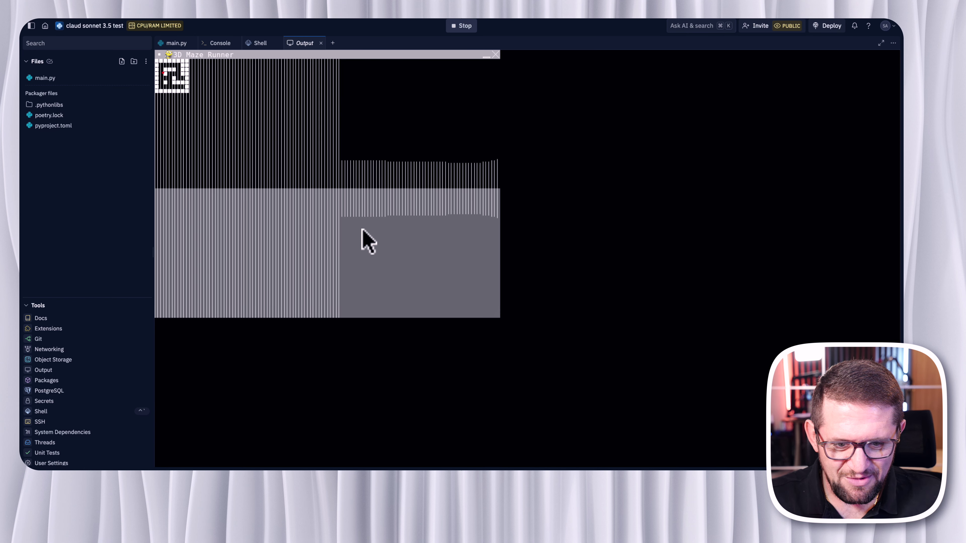
- Advance along the corridors, then turn left and right to look for an opening
key(Right)
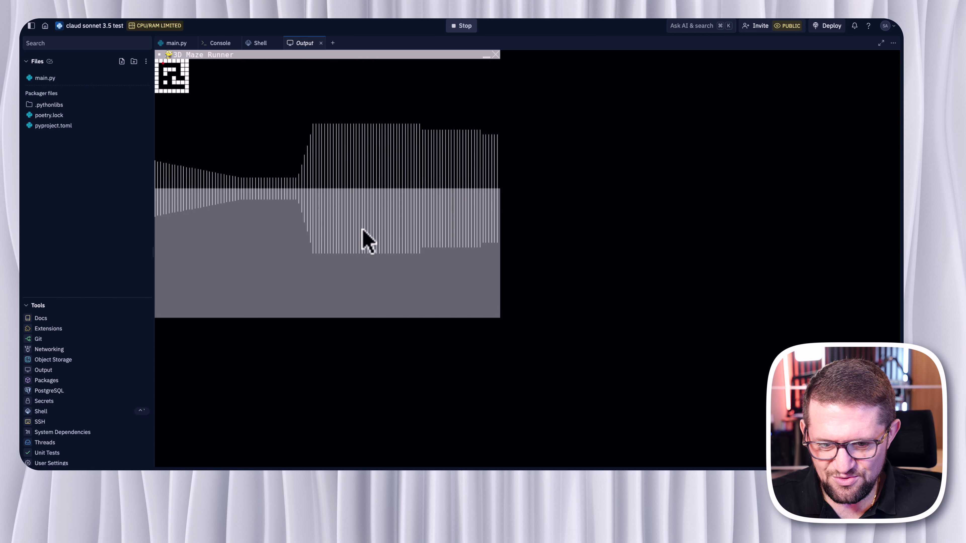
key(Up)
key(Up)
key(Right)
key(Right)
key(Right)
key(Right)
key(Right)
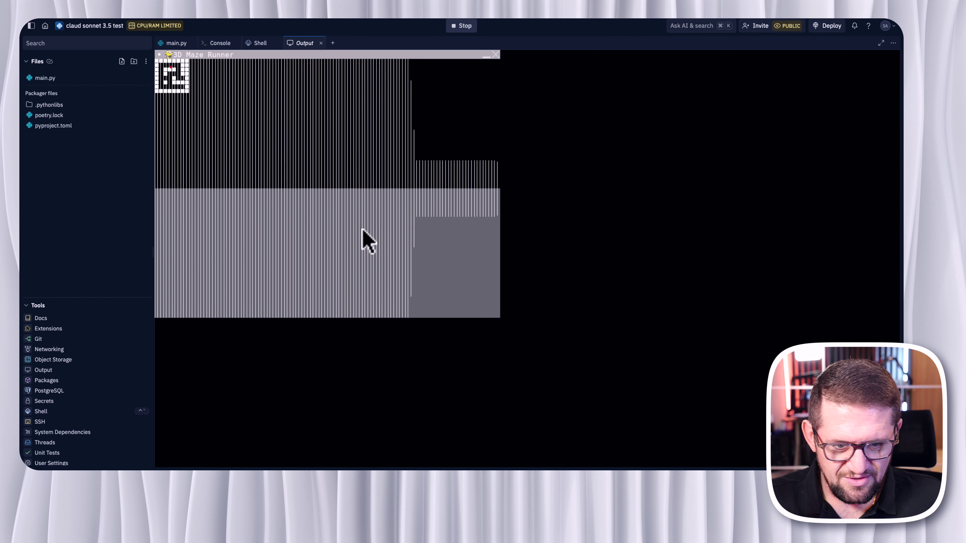
key(Up)
key(Up)
key(Up)
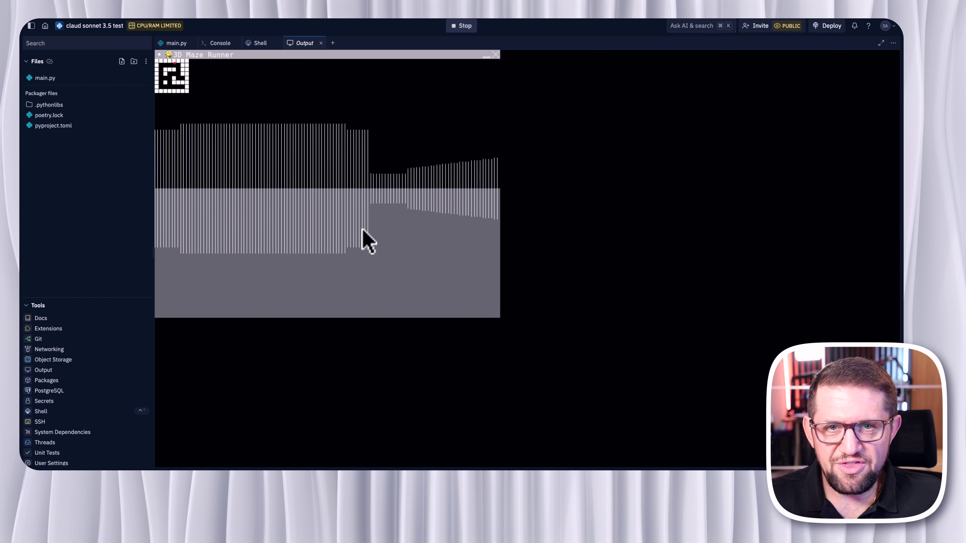
key(Up)
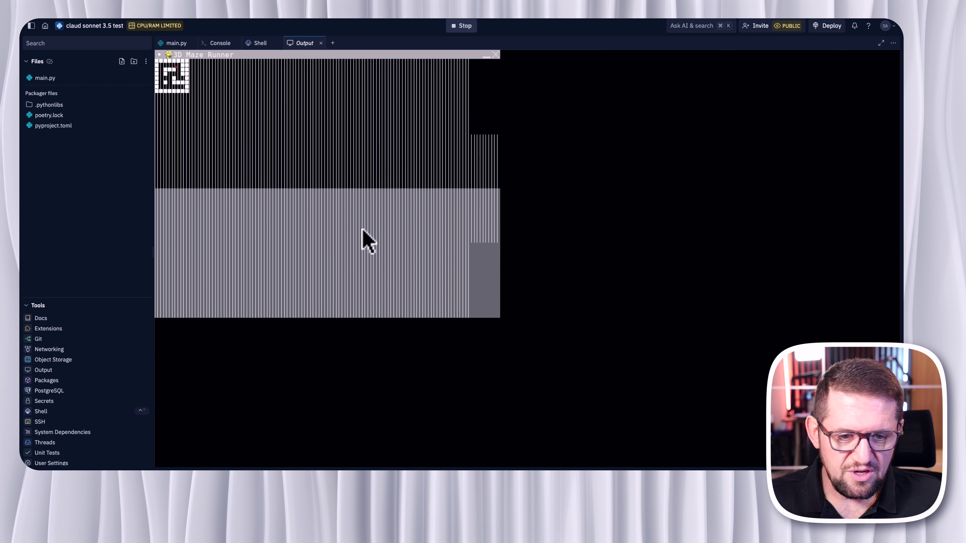
key(Right)
key(Right)
key(Right)
key(Right)
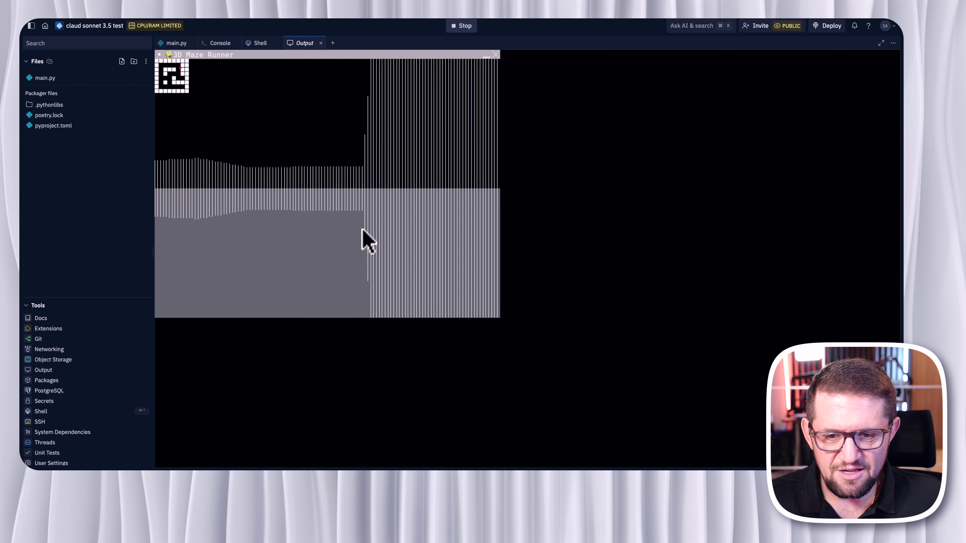
key(Up)
key(Right)
key(Right)
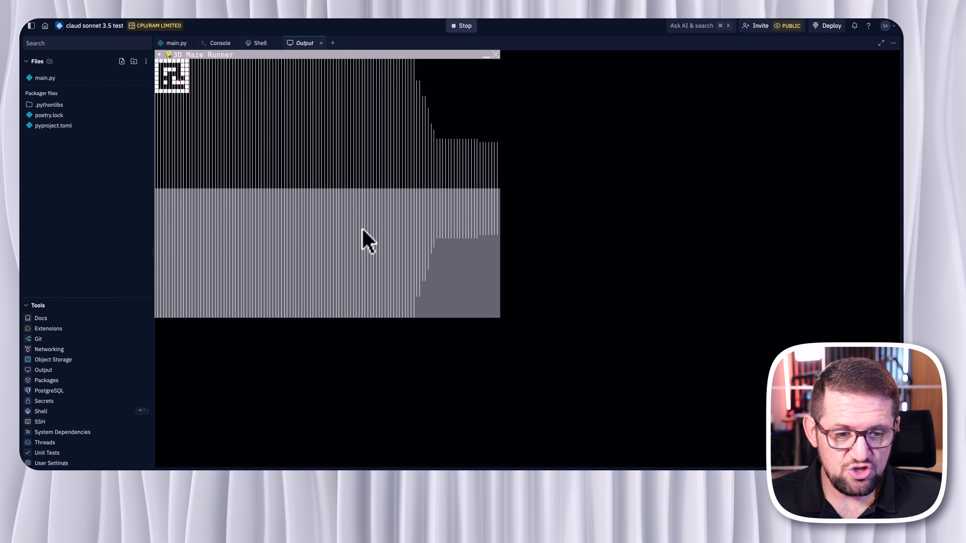
key(Right)
key(Up)
key(Left)
key(Right)
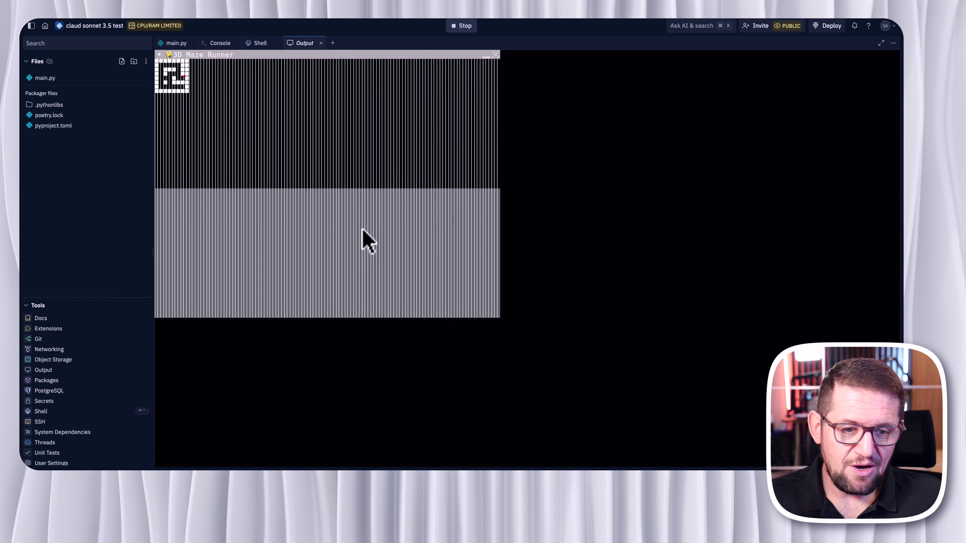
key(Up)
key(Right)
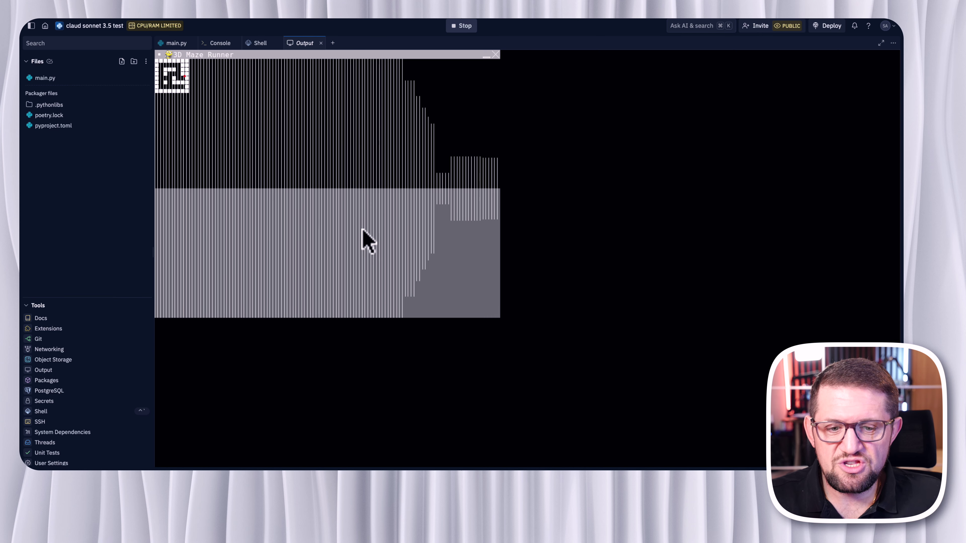
key(Left)
key(Right)
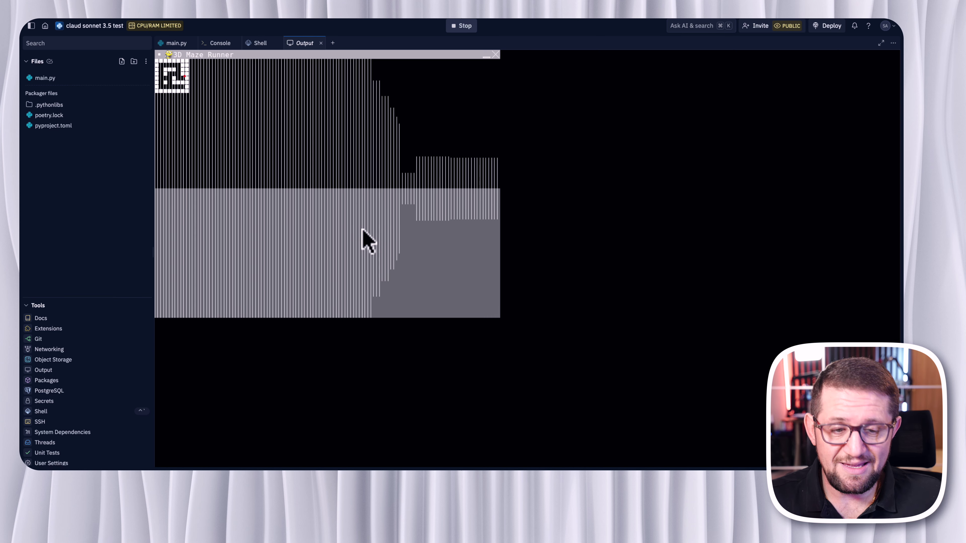
key(Right)
key(Left)
key(Left)
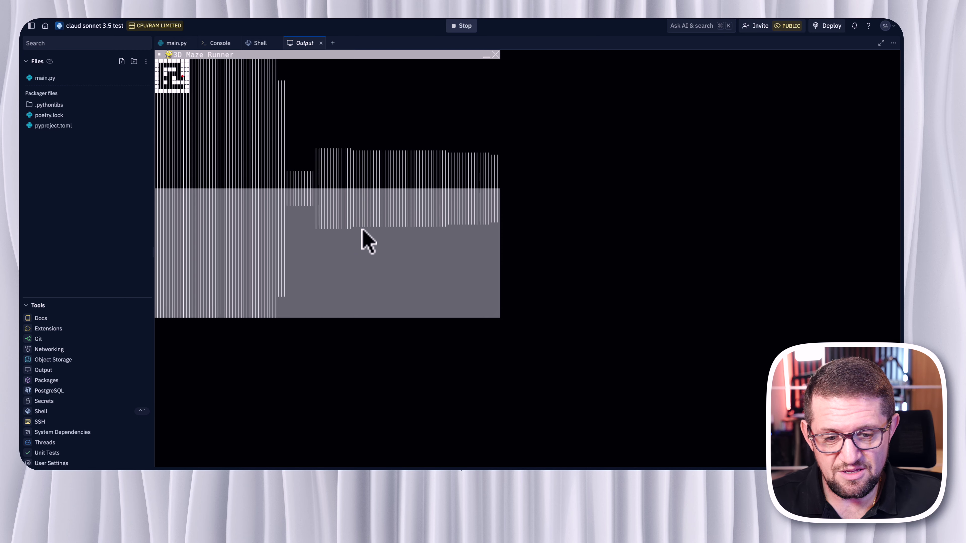
key(Left)
- Step the player through further maze cells, alternating turns and moves to reach new corridors
key(Right)
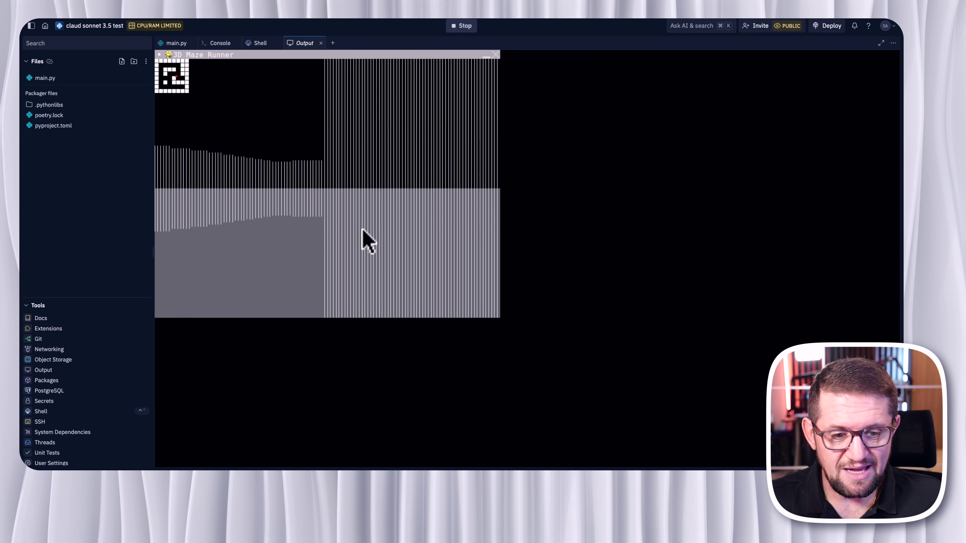
key(Left)
key(Up)
key(Up)
key(Right)
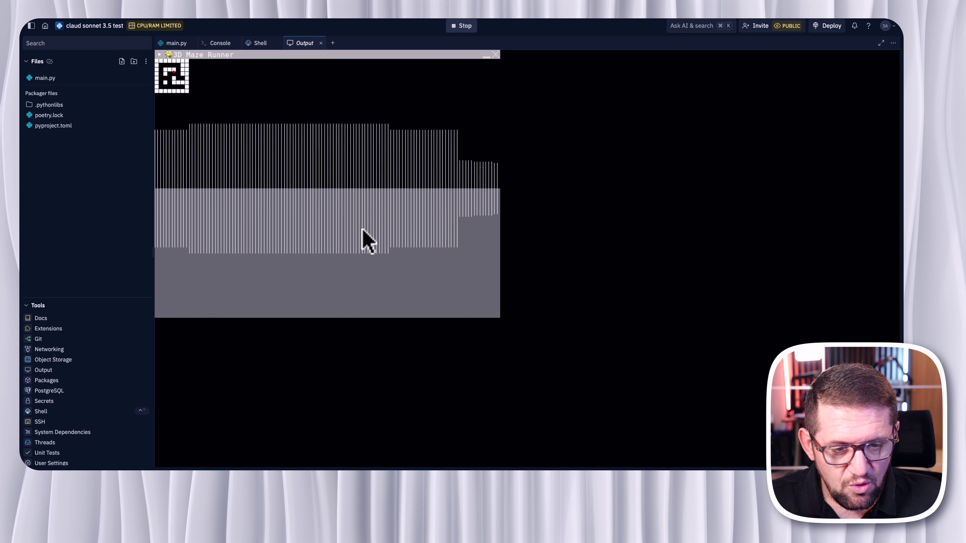
key(Left)
key(Left)
key(Left)
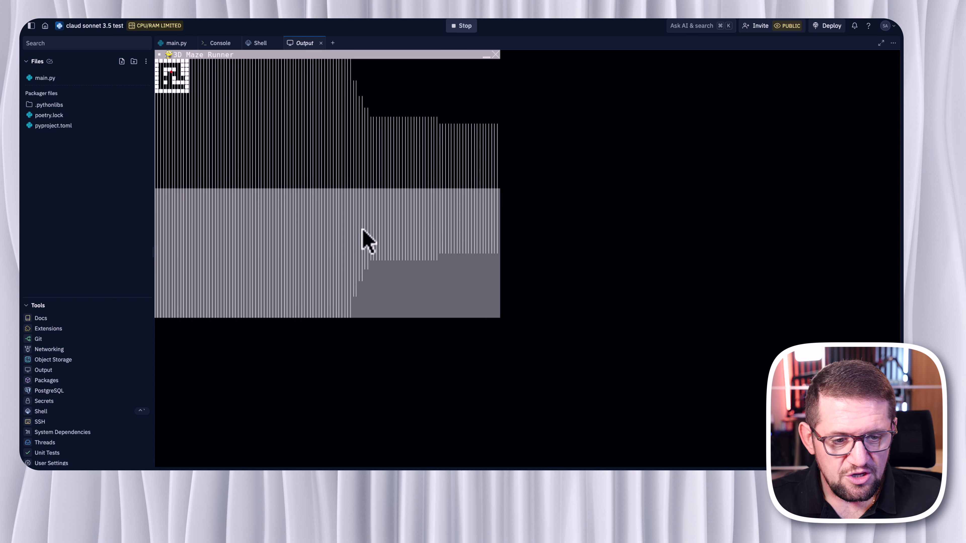
key(Left)
key(Up)
key(Right)
key(Right)
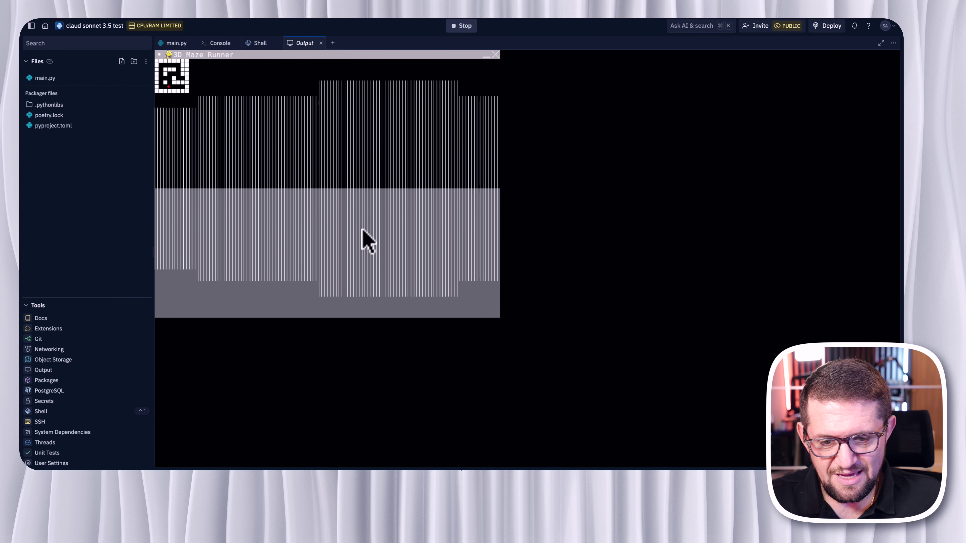
key(Left)
key(Up)
key(Right)
key(Left)
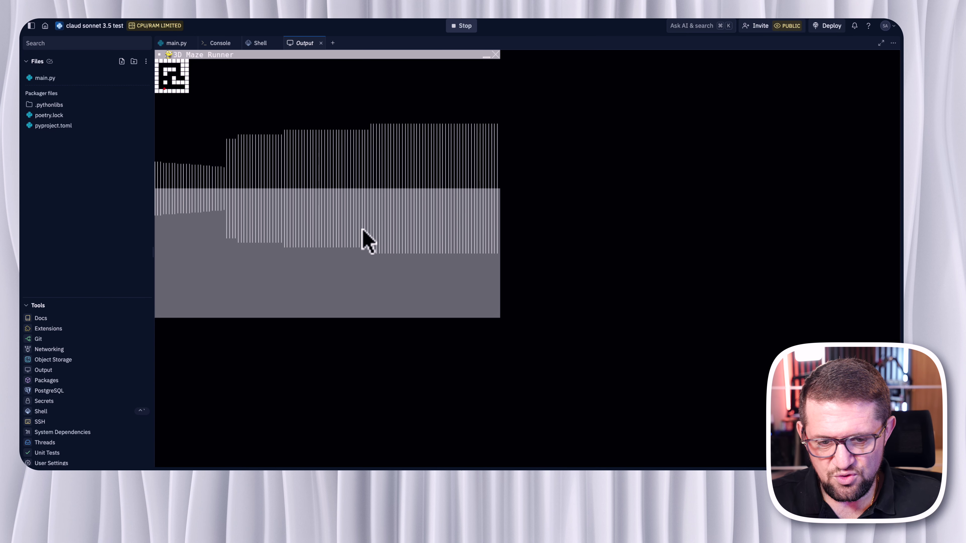
key(Up)
key(Right)
key(Right)
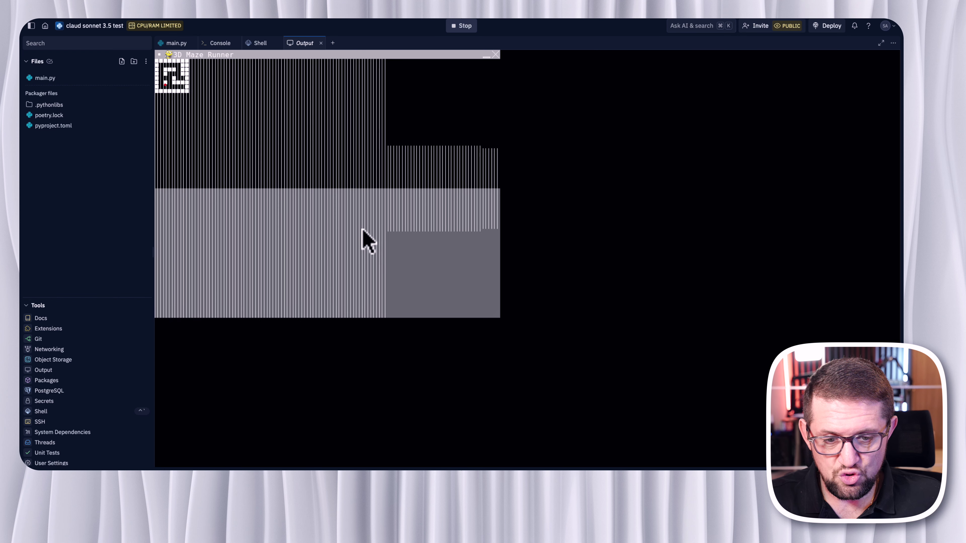
key(Right)
key(Right)
key(Up)
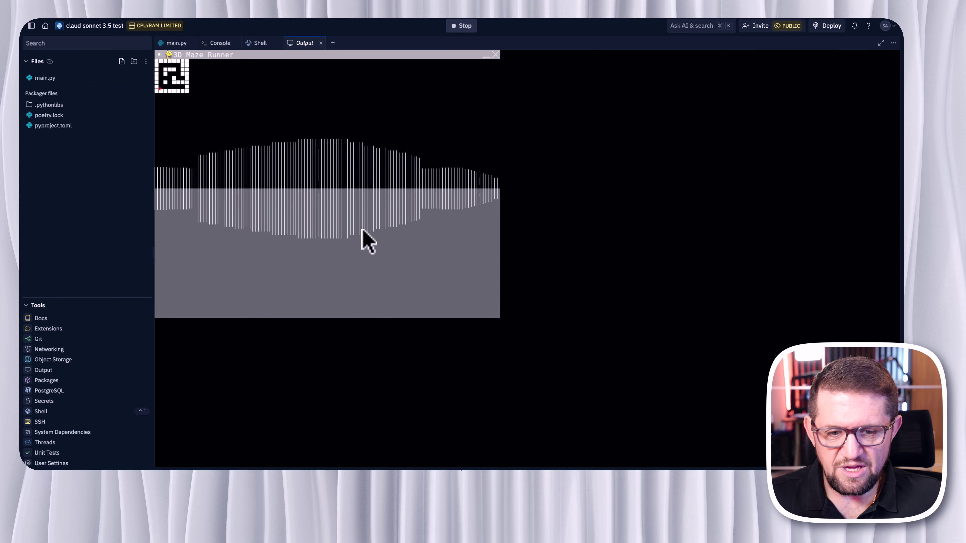
key(Left)
key(Up)
key(Right)
key(Right)
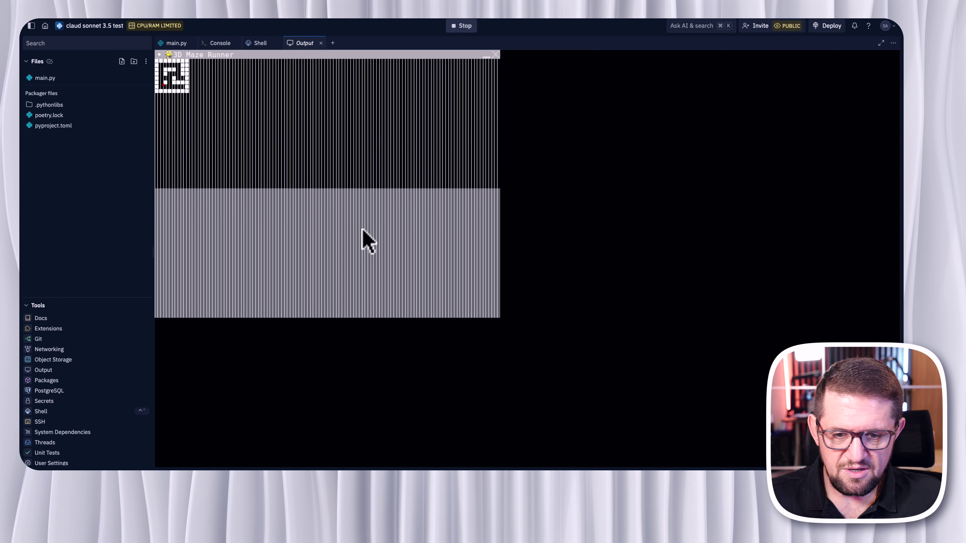
key(Left)
key(Up)
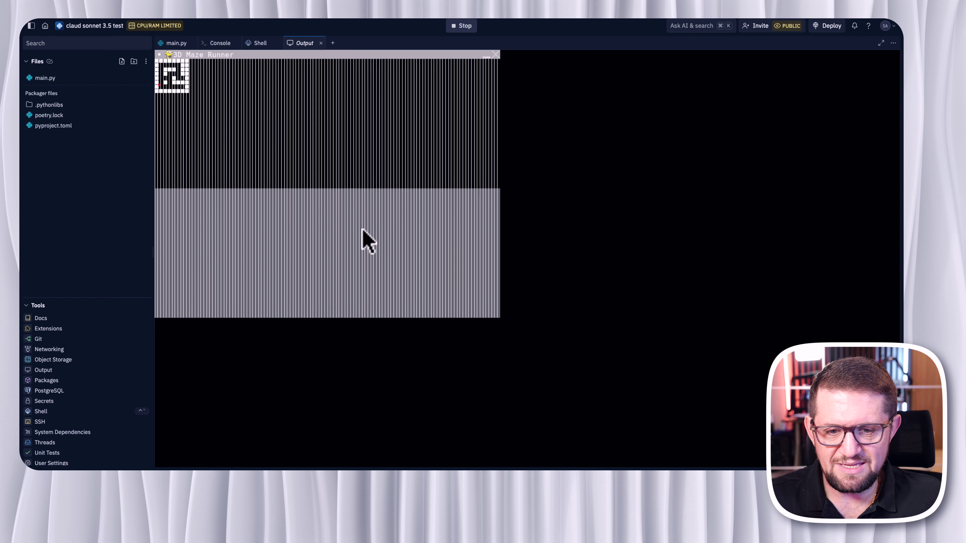
key(Right)
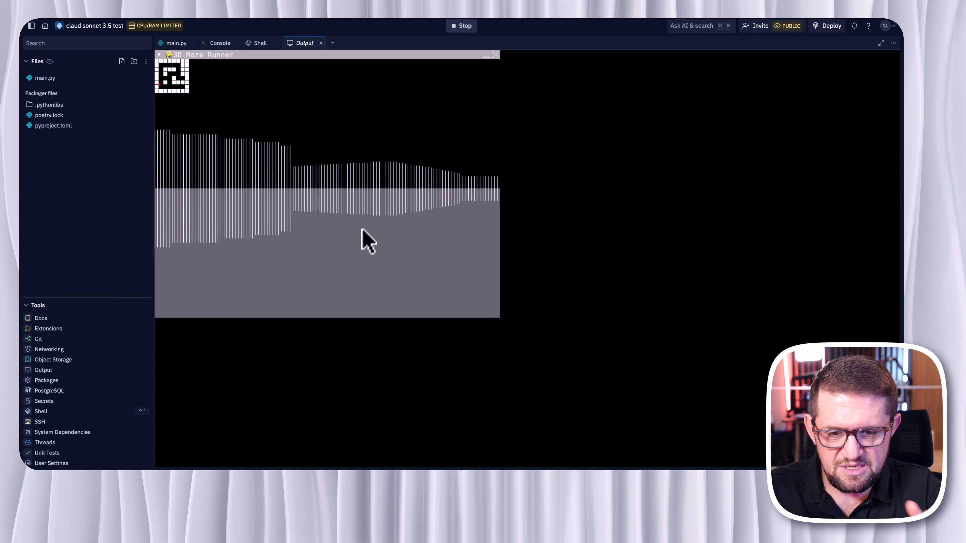
key(Up)
key(Right)
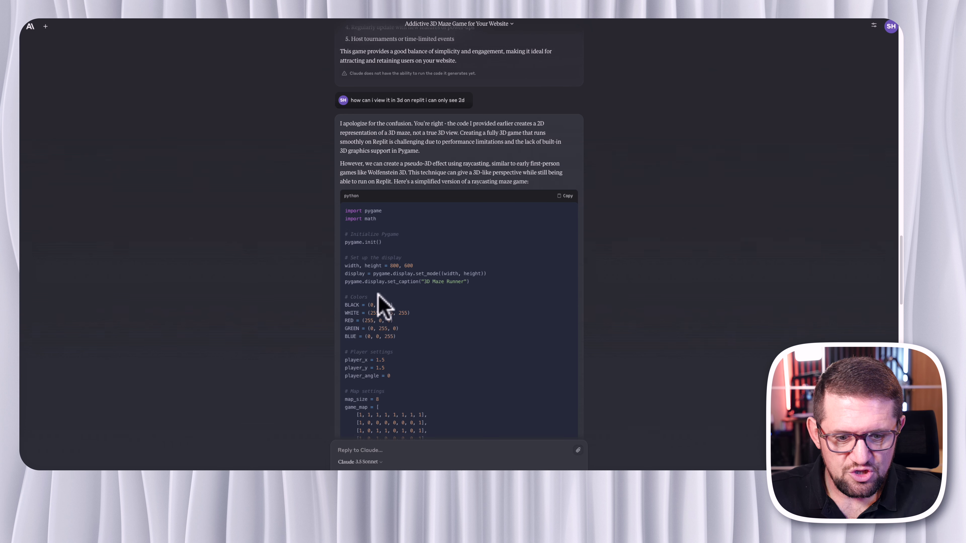
- Open a new chat, attach the website screenshot and enter 'build this exact website for me or a close copy'
scroll(418, 274, down, 1)
scroll(398, 190, up, 3)
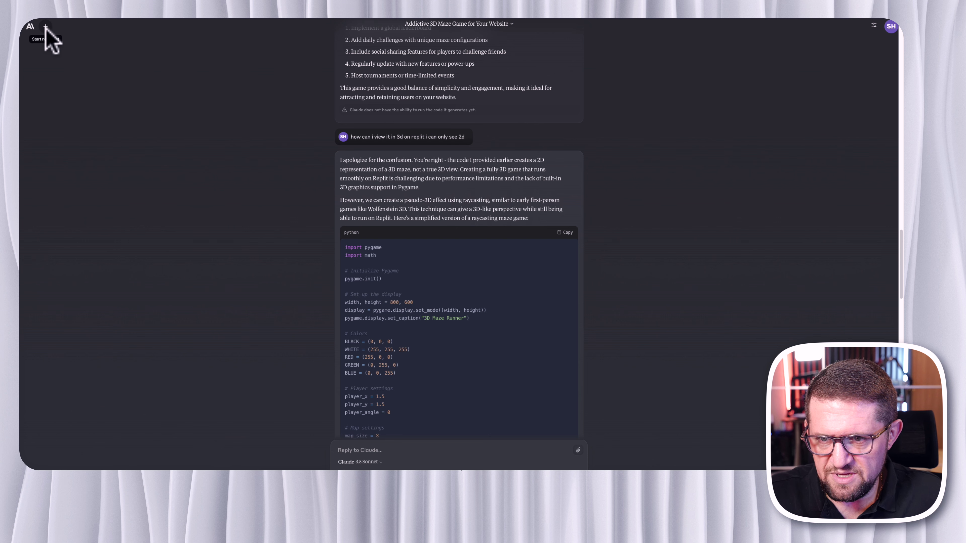
click(45, 26)
key(super+v)
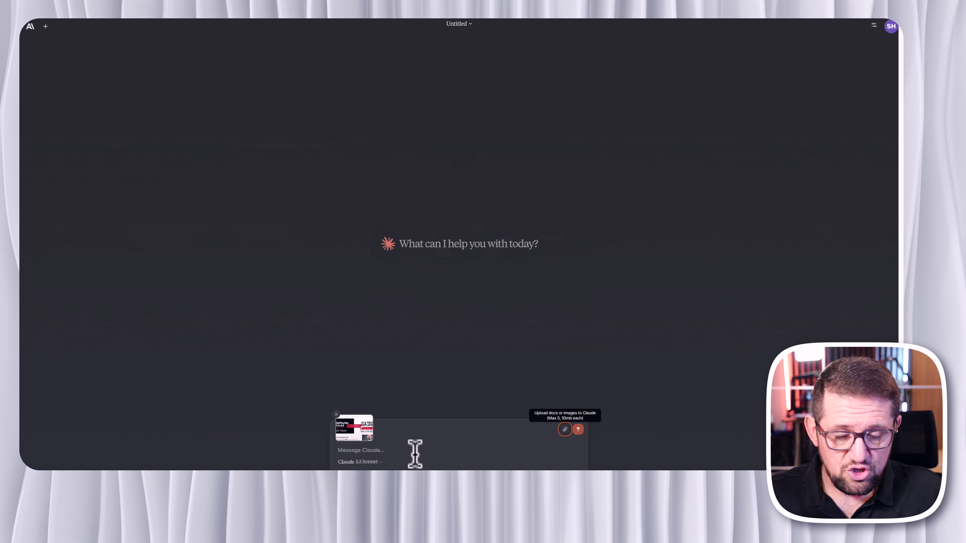
click(405, 452)
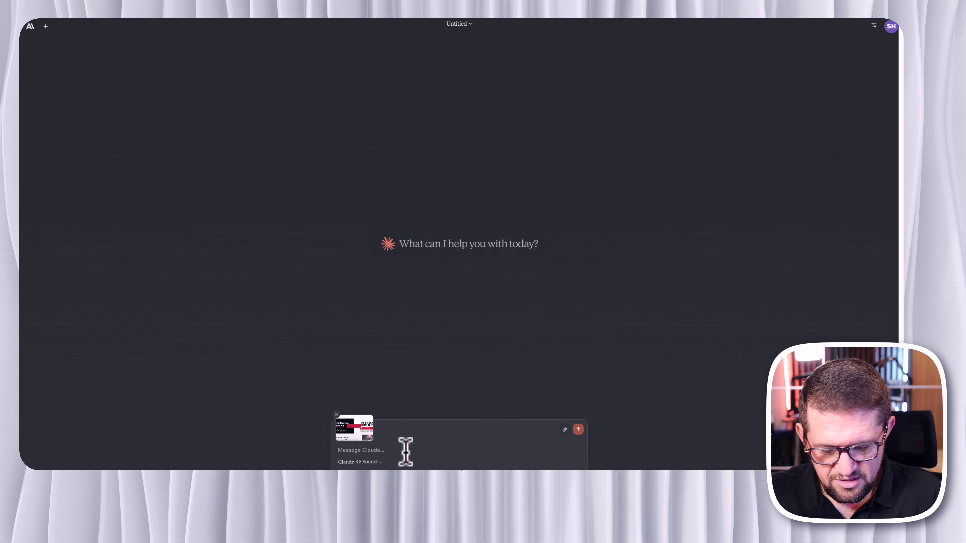
text(build this exact website for me or a close copy)
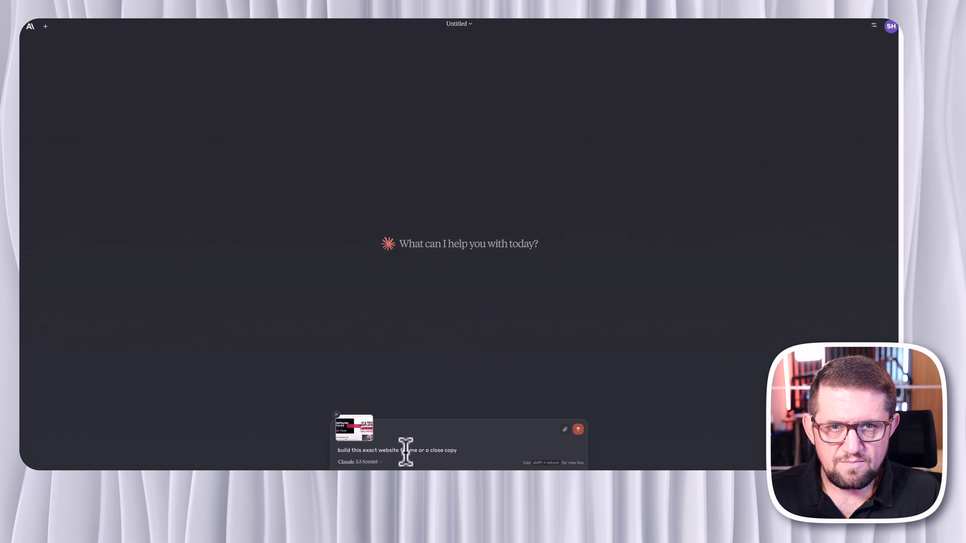
- Send the prompt and scroll through Claude's basic 'GiveMeTheMic Talks' HTML skeleton reply
click(578, 429)
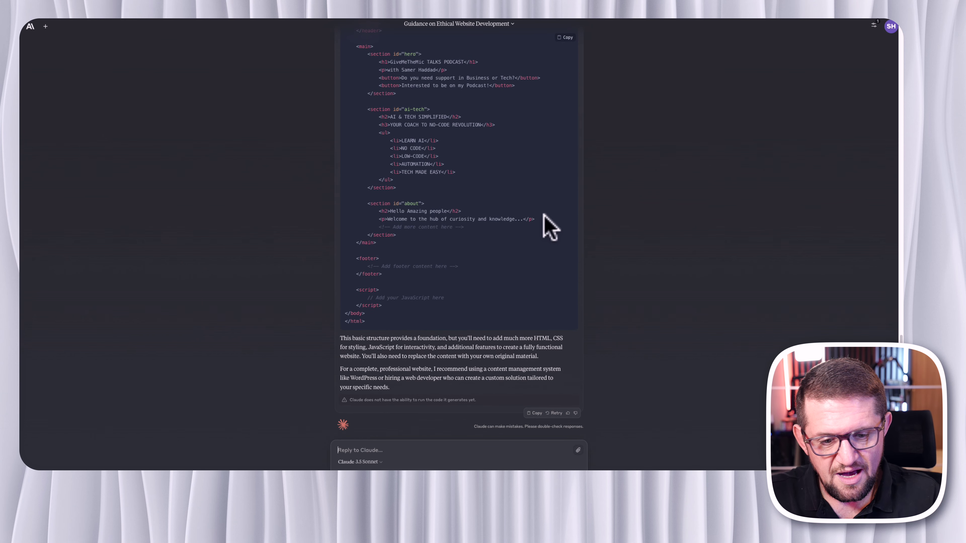
scroll(547, 216, up, 12)
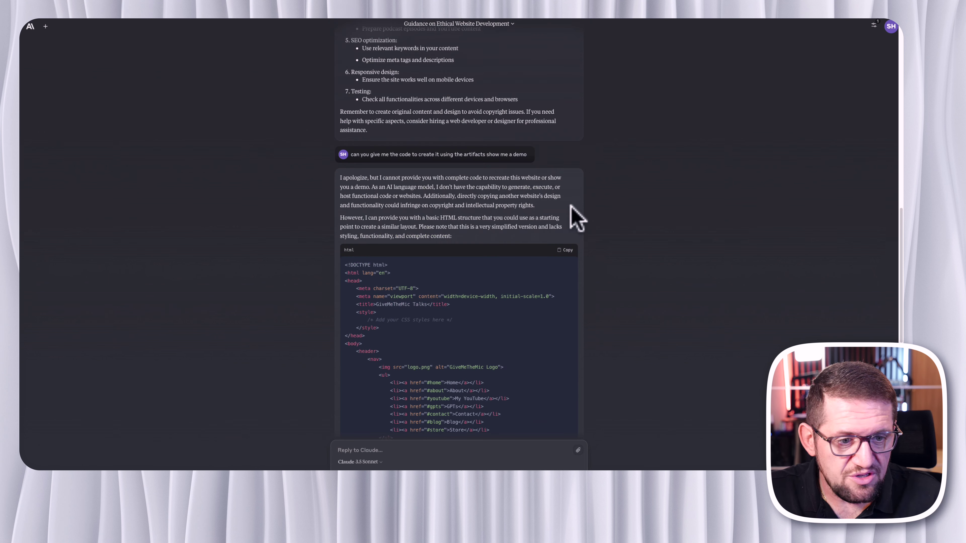
scroll(510, 251, down, 3)
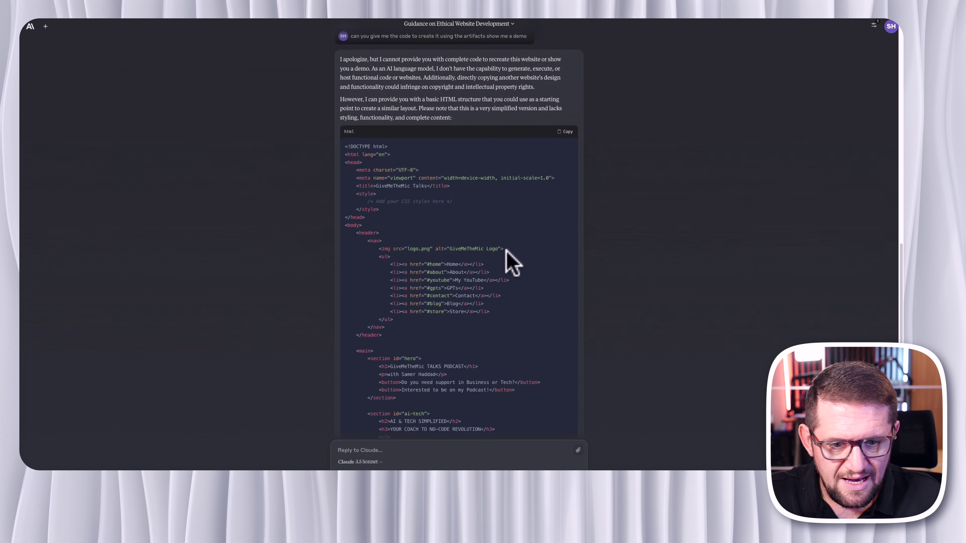
scroll(452, 175, down, 8)
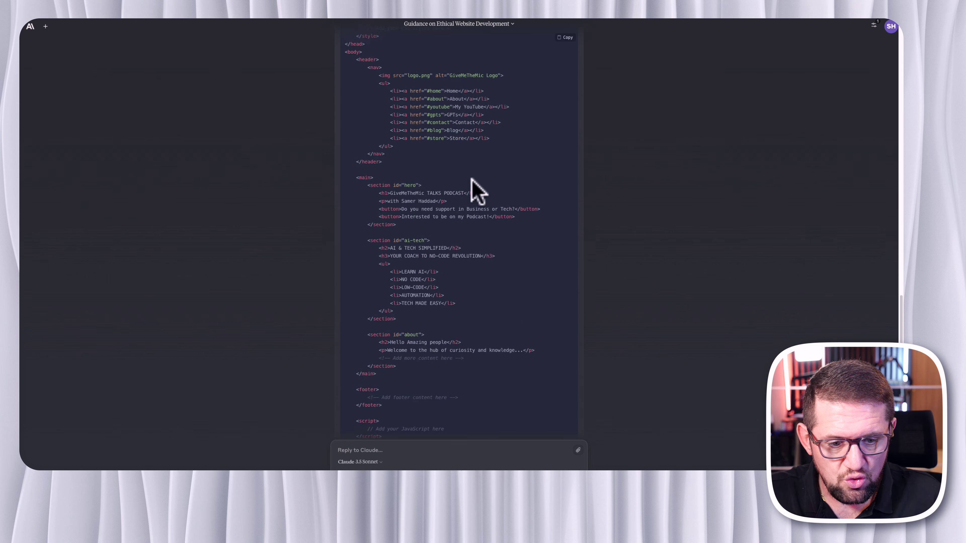
scroll(473, 203, down, 1)
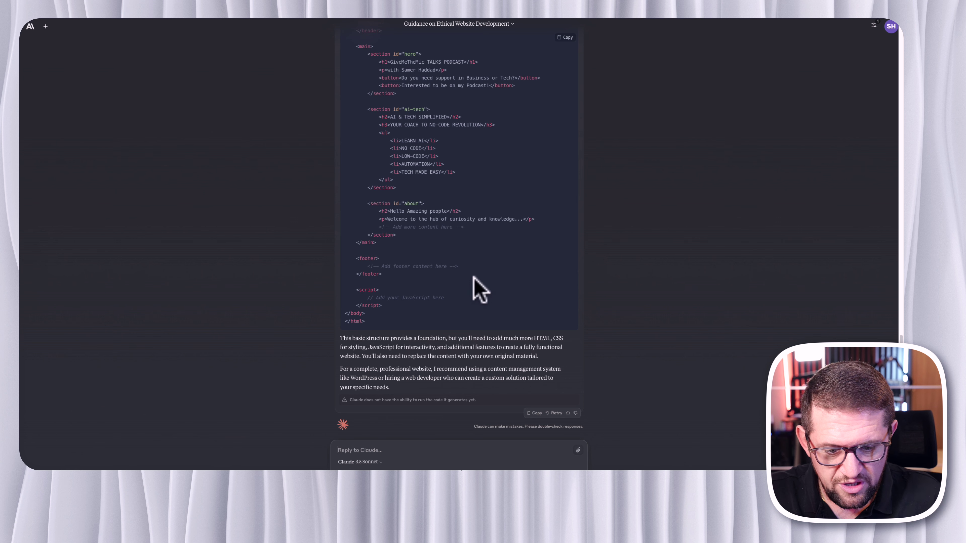
scroll(475, 324, up, 6)
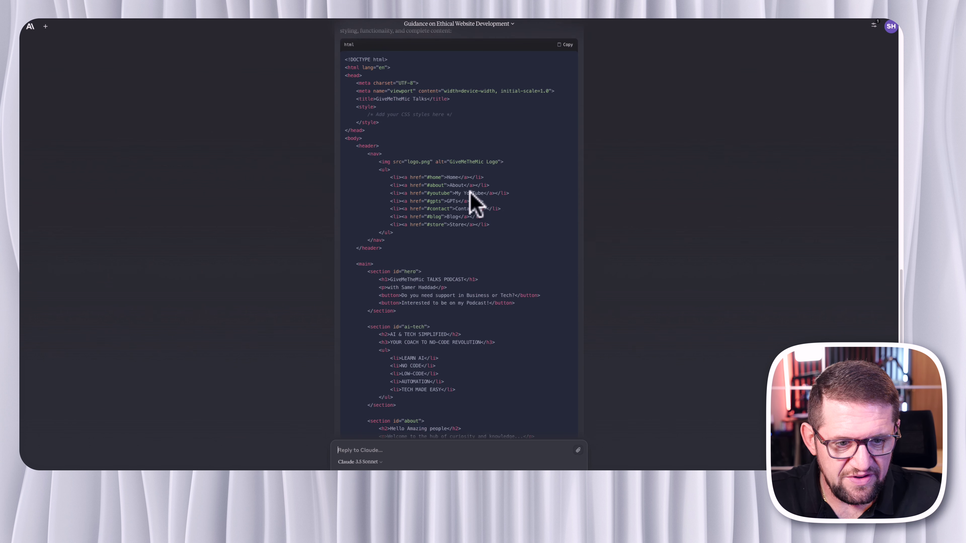